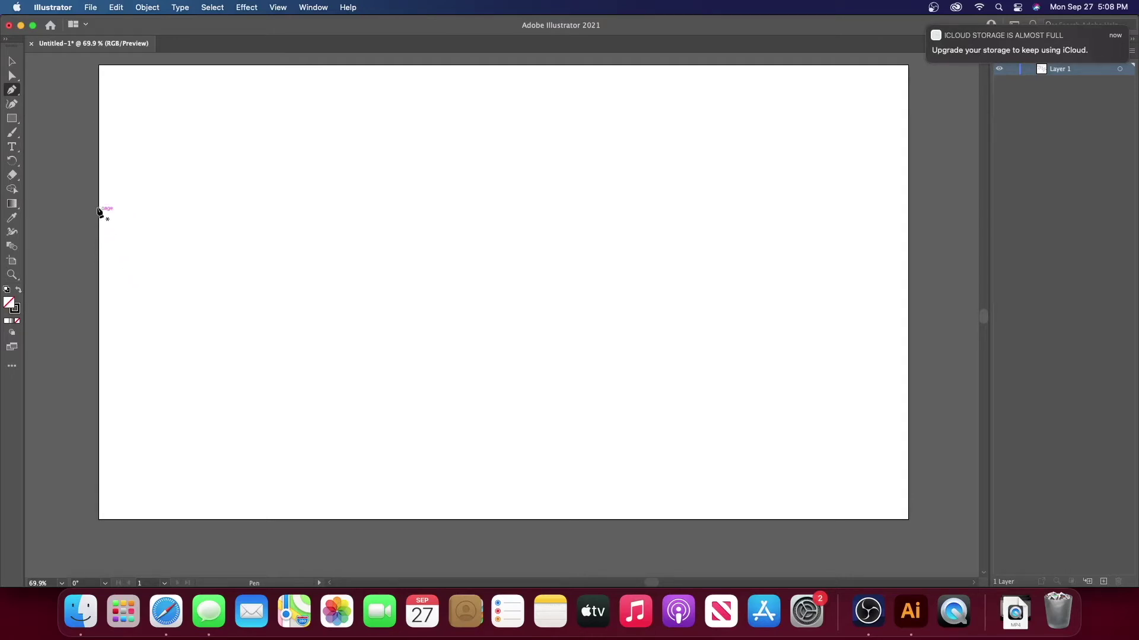
# Step: Dismiss the iCloud storage notification with the Not Now option
pyautogui.moveTo(1043, 48)
pyautogui.click(1101, 52)
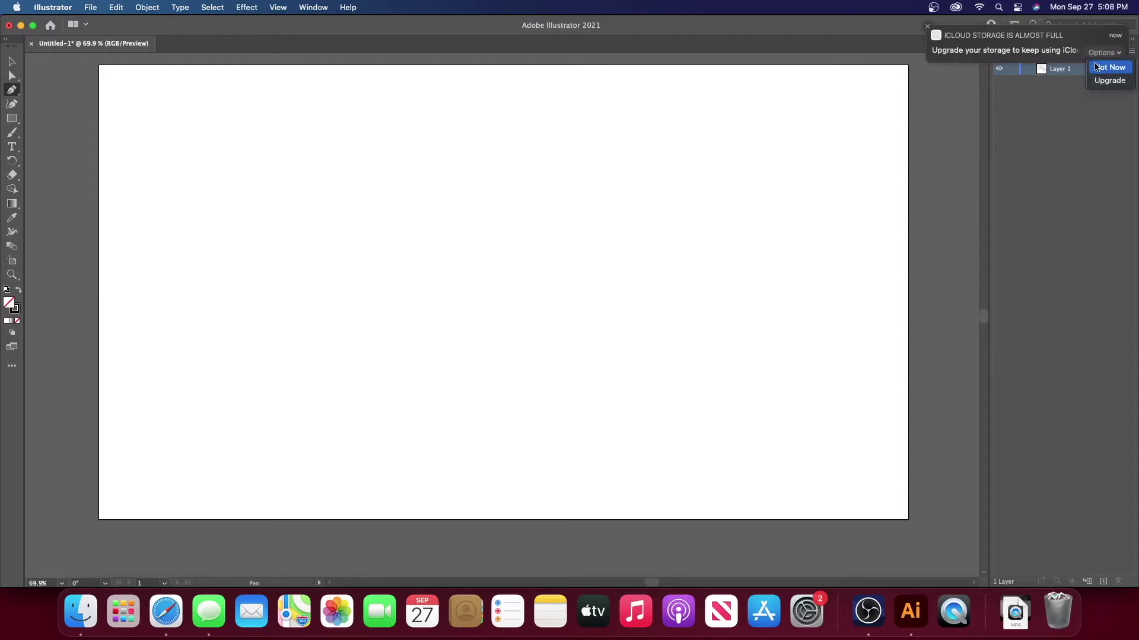
pyautogui.click(1101, 69)
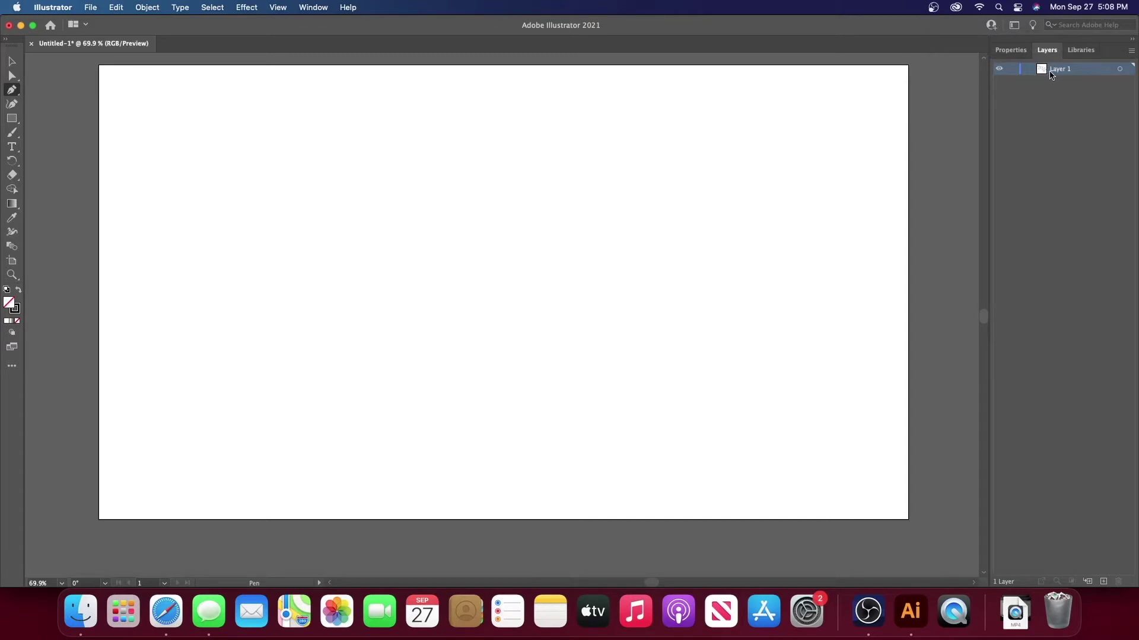
# Step: Add a new layer and delete the original Layer 1
pyautogui.click(1103, 582)
pyautogui.click(1044, 84)
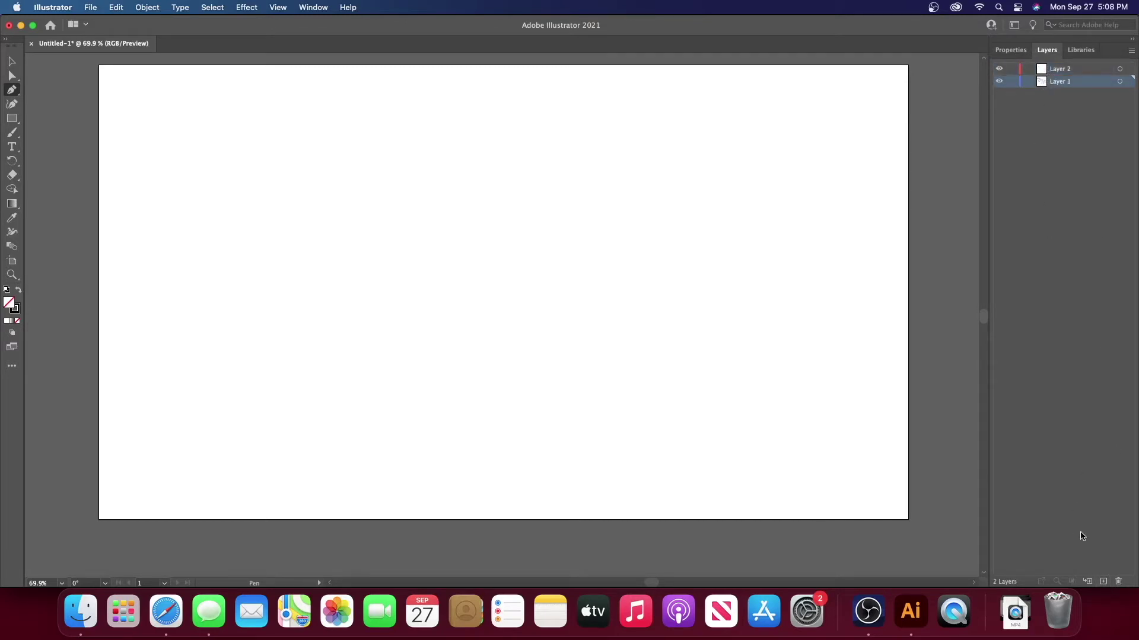
pyautogui.click(1117, 583)
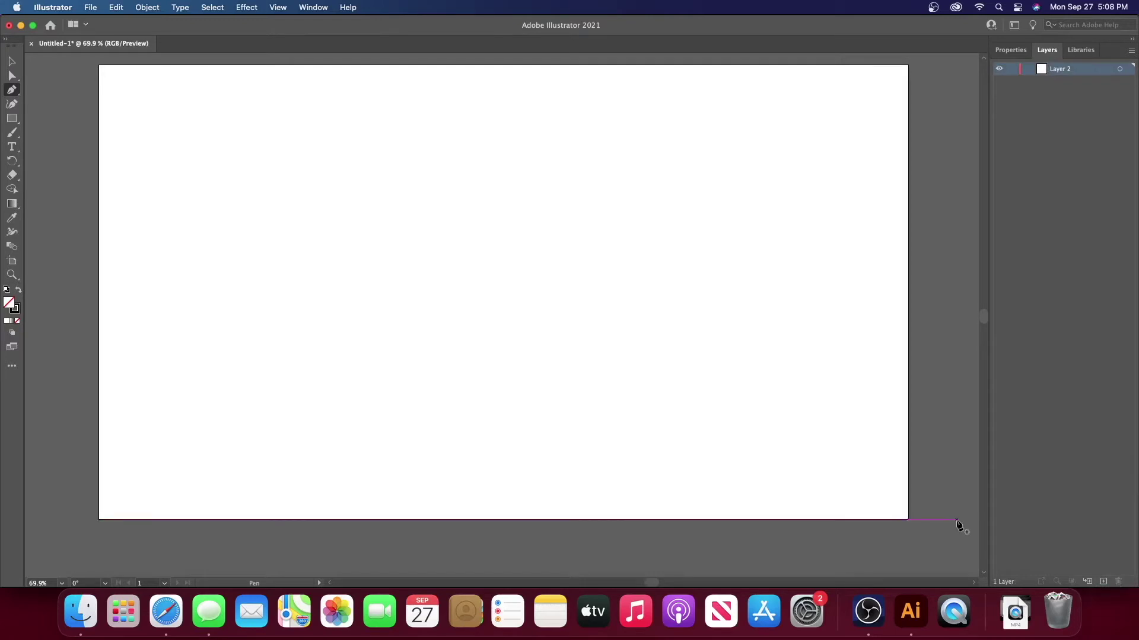
# Step: Place the ME-4024 soccer ball image from the Documents folder onto the artboard
pyautogui.click(92, 8)
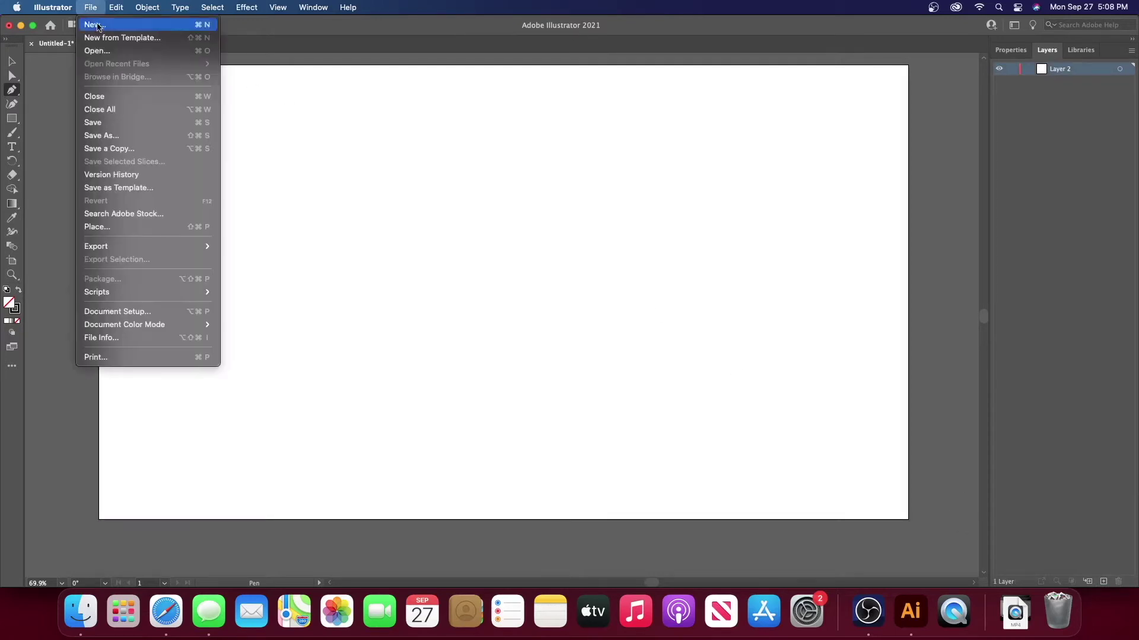
pyautogui.click(144, 228)
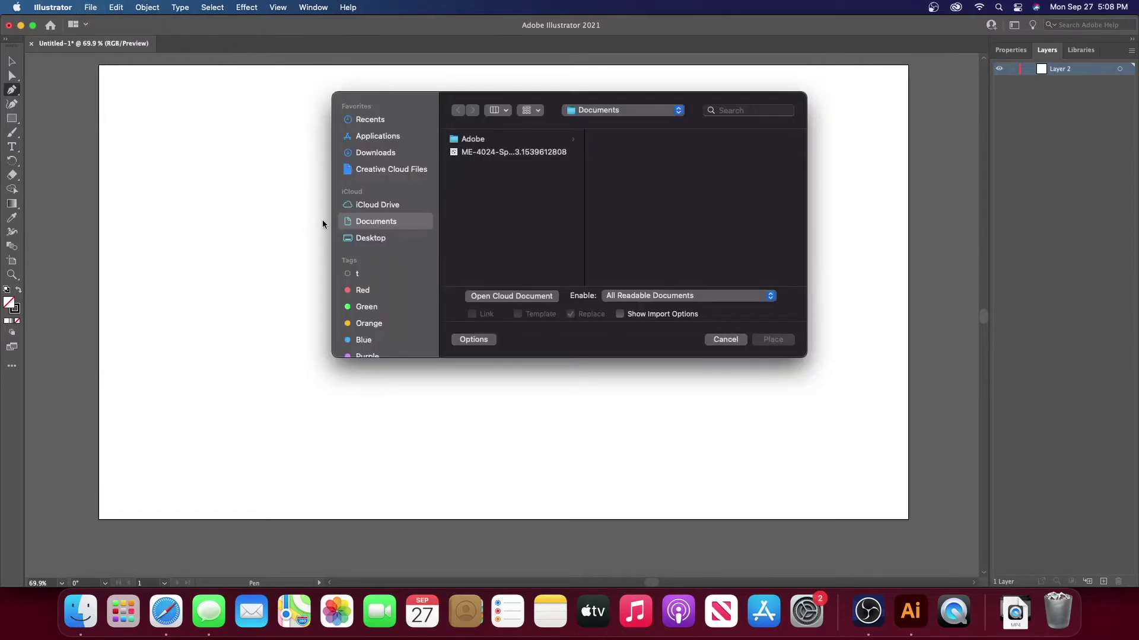
pyautogui.click(482, 152)
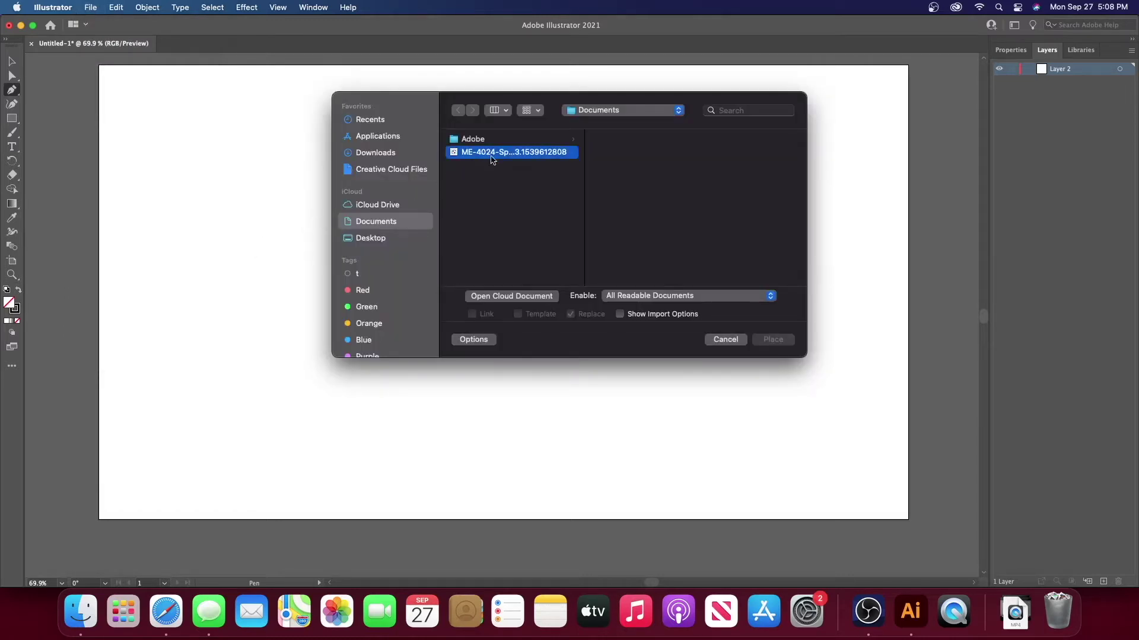
pyautogui.click(780, 342)
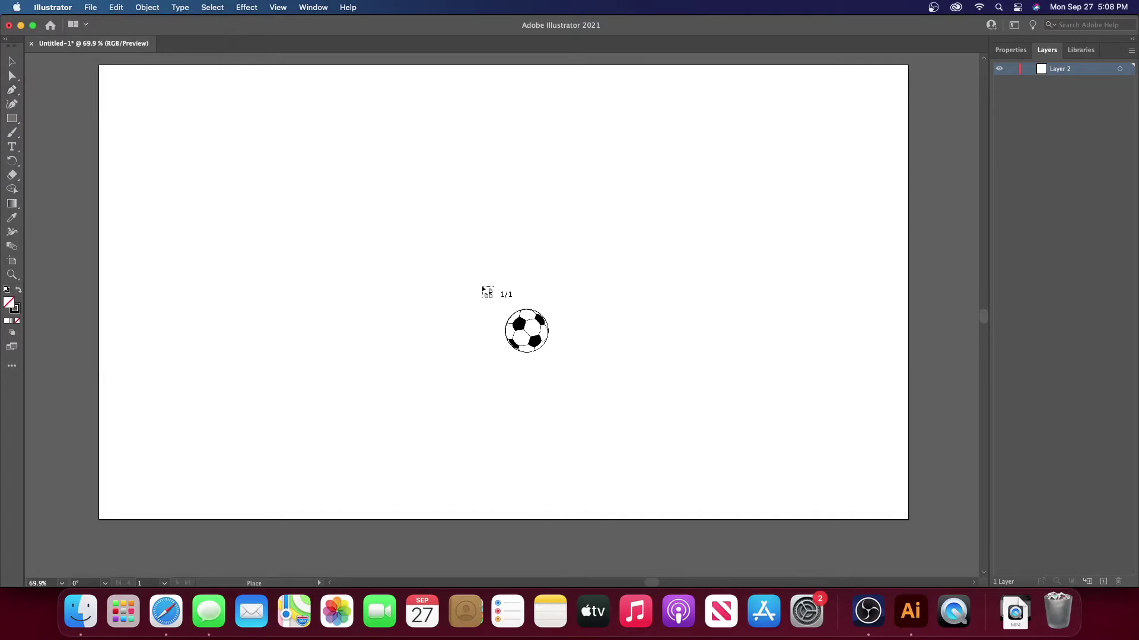
pyautogui.click(483, 284)
# Step: Move the placed soccer ball image towards the artboard's upper left and scale it down proportionally from its lower-right corner
pyautogui.press('p')
pyautogui.click(12, 61)
pyautogui.moveTo(759, 386); pyautogui.dragTo(550, 158)
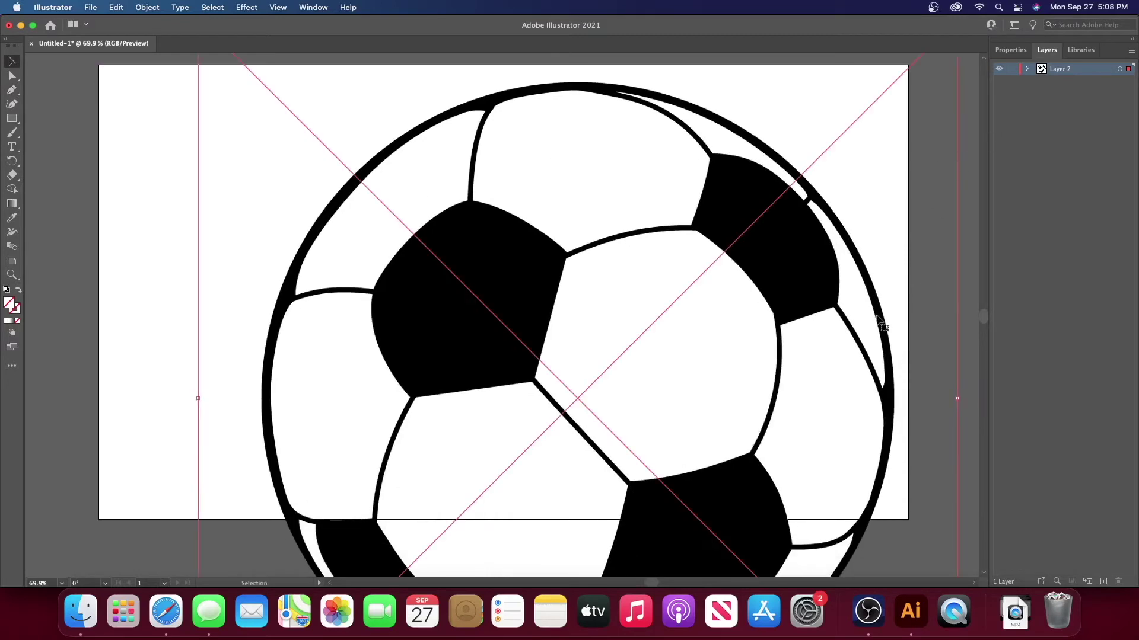
pyautogui.scroll(-3, 852, 351)
pyautogui.scroll(-8, 834, 358)
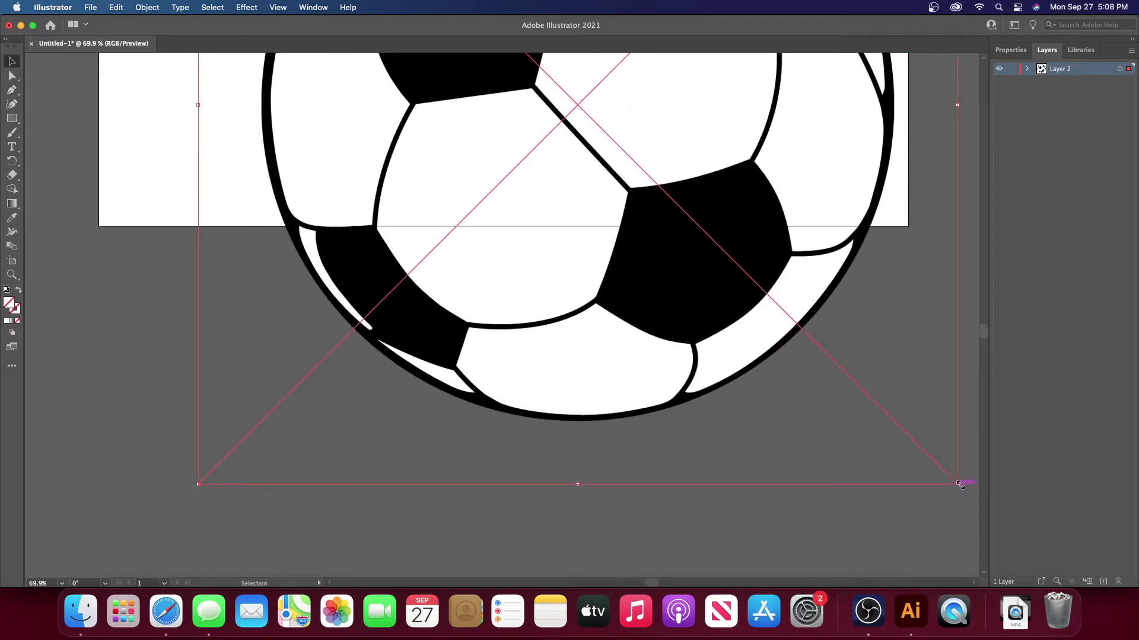
pyautogui.moveTo(959, 484); pyautogui.dragTo(660, 176)
pyautogui.press('super+z')
pyautogui.moveTo(959, 485); pyautogui.dragTo(634, 157)
# Step: Scale the soccer ball image down to about 574 px square, move it near the artboard's horizontal centre, and deselect it
pyautogui.scroll(10, 633, 157)
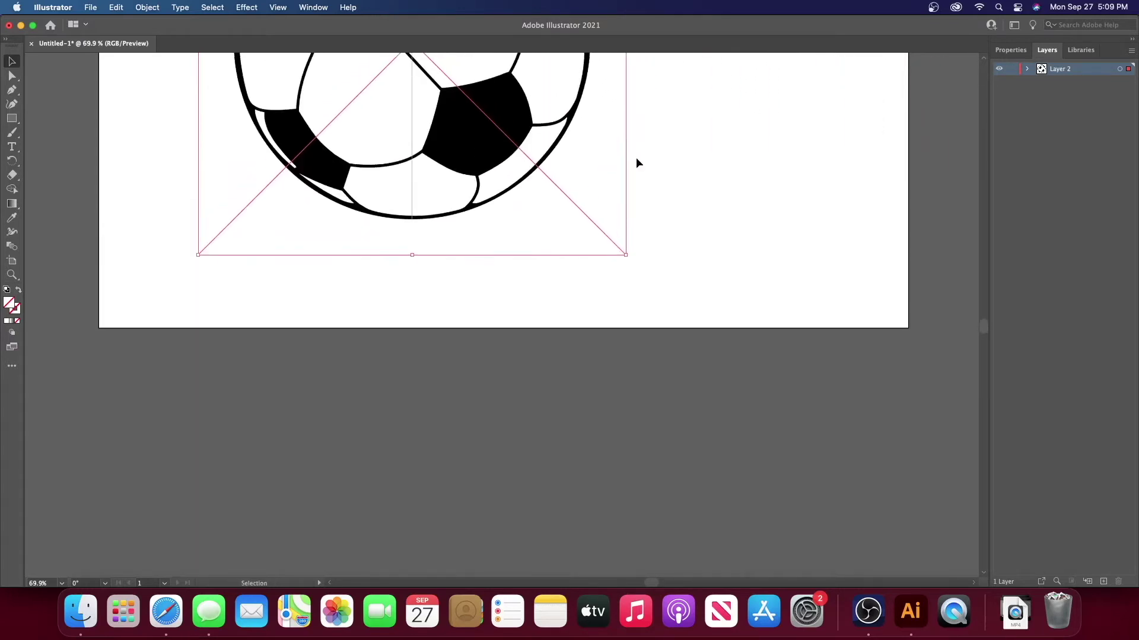
pyautogui.scroll(5, 634, 157)
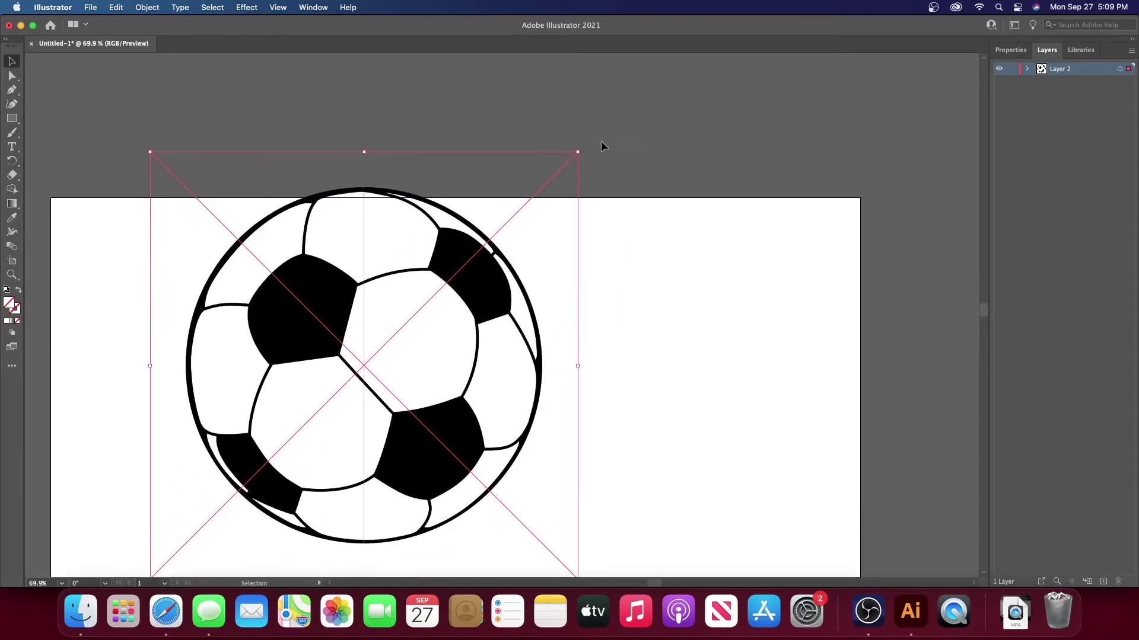
pyautogui.moveTo(579, 214); pyautogui.dragTo(493, 301)
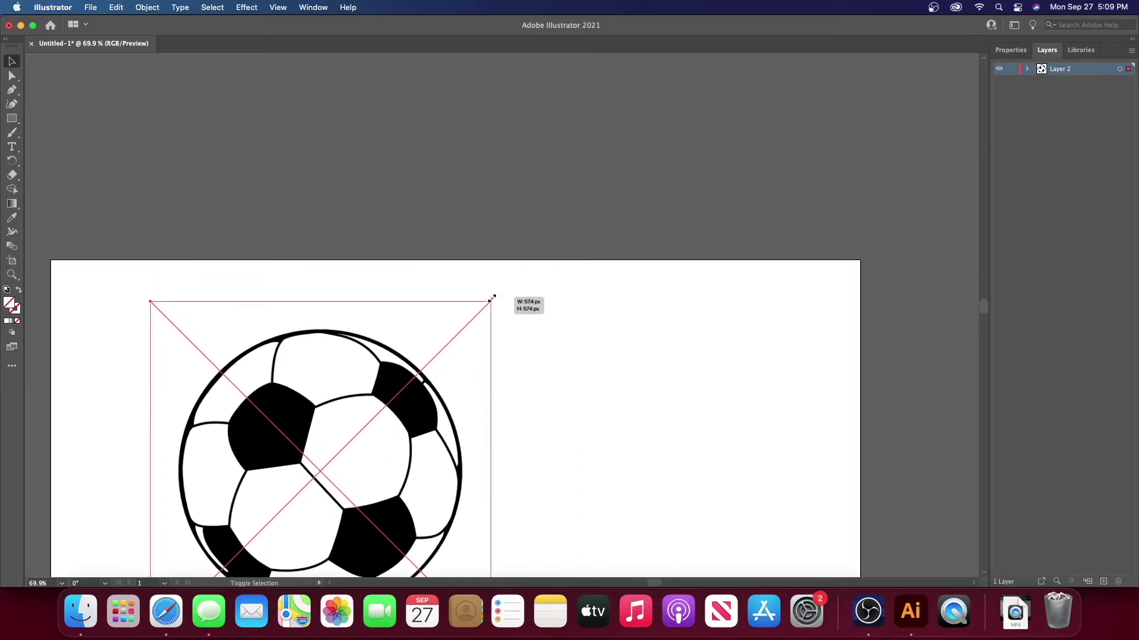
pyautogui.moveTo(427, 435); pyautogui.dragTo(588, 446)
pyautogui.click(595, 165)
pyautogui.scroll(-3, 588, 312)
pyautogui.click(589, 312)
pyautogui.click(863, 81)
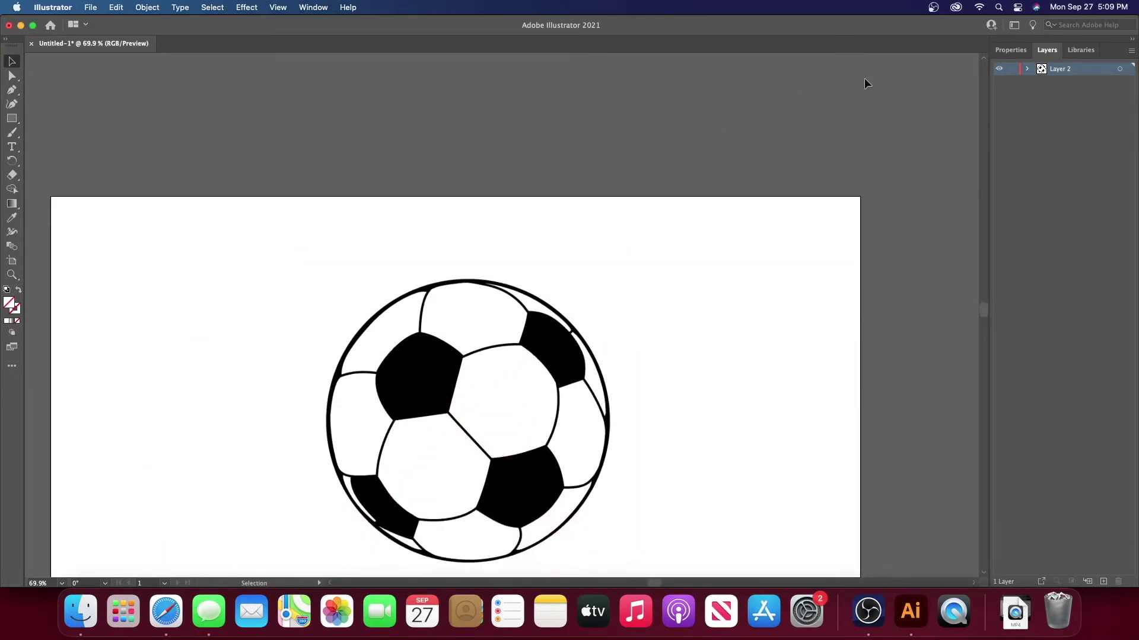
# Step: Turn Layer 2 with the ball image into a template layer and add a new layer above it
pyautogui.doubleClick(1042, 70)
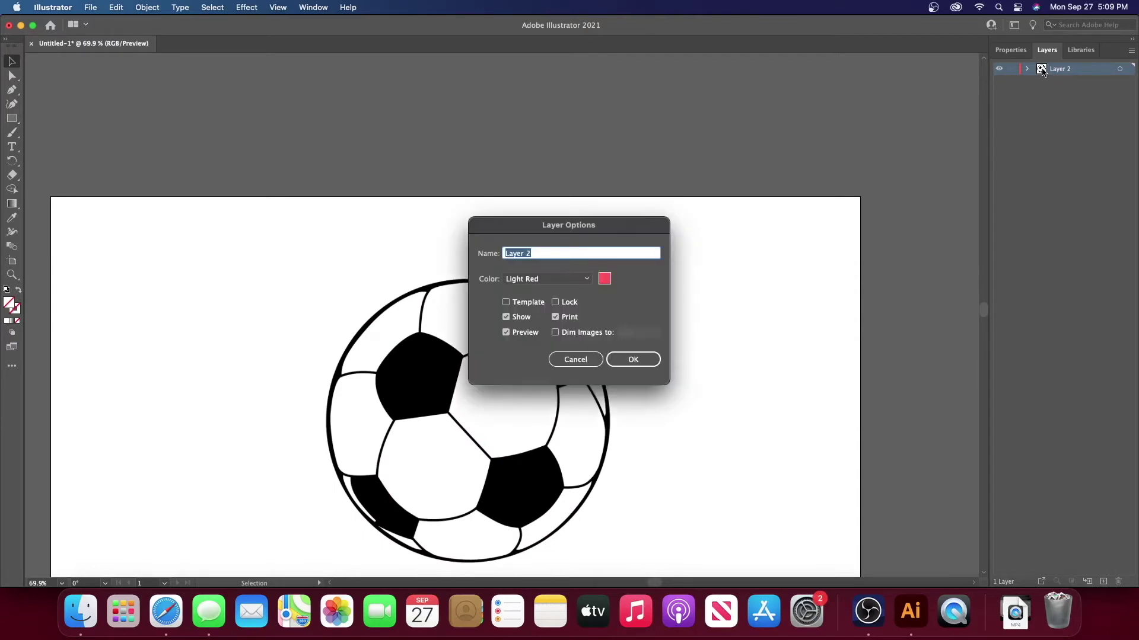
pyautogui.click(506, 303)
pyautogui.click(628, 358)
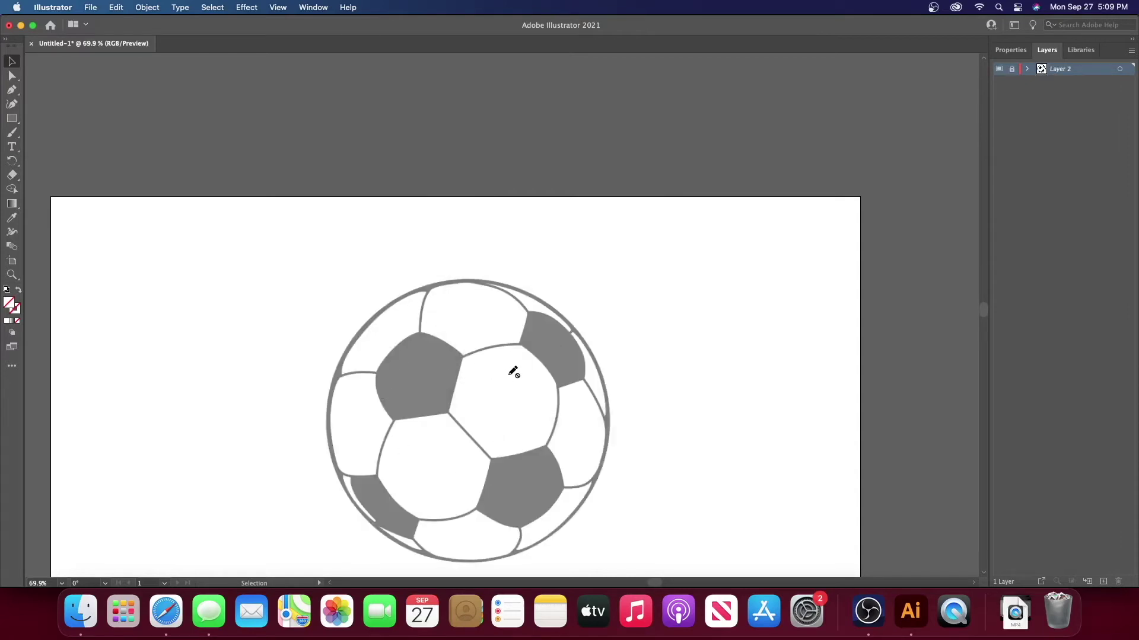
pyautogui.hscroll(1, 514, 372)
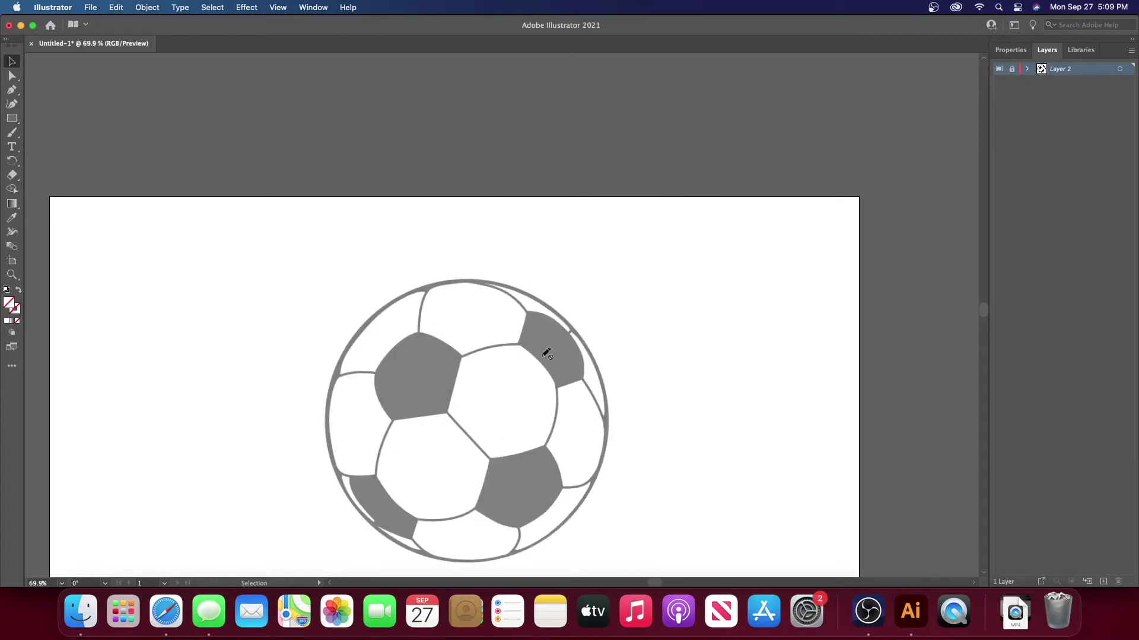
pyautogui.click(1104, 582)
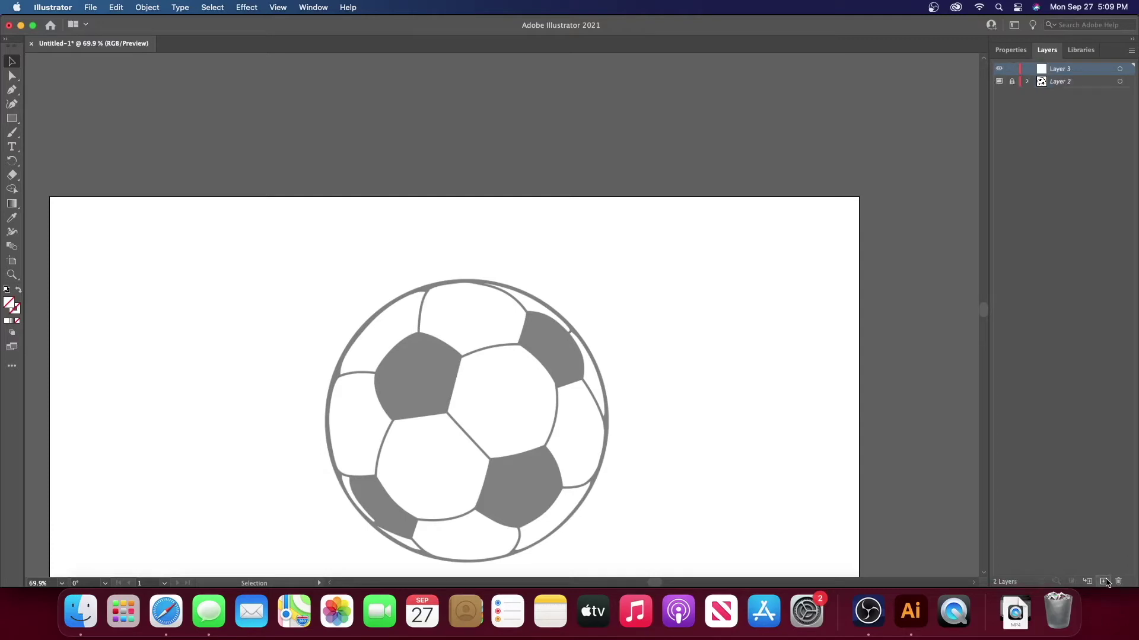
pyautogui.scroll(-1, 839, 515)
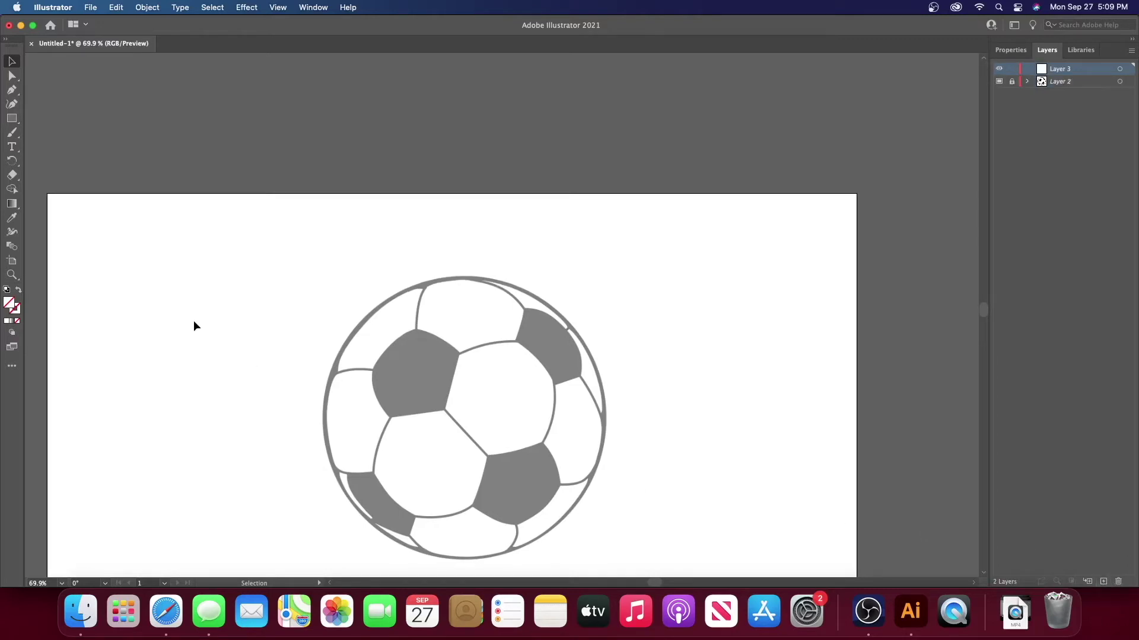
# Step: Draw a circle about 456 px in diameter with the Ellipse tool, overlapping the ball image
pyautogui.click(8, 120)
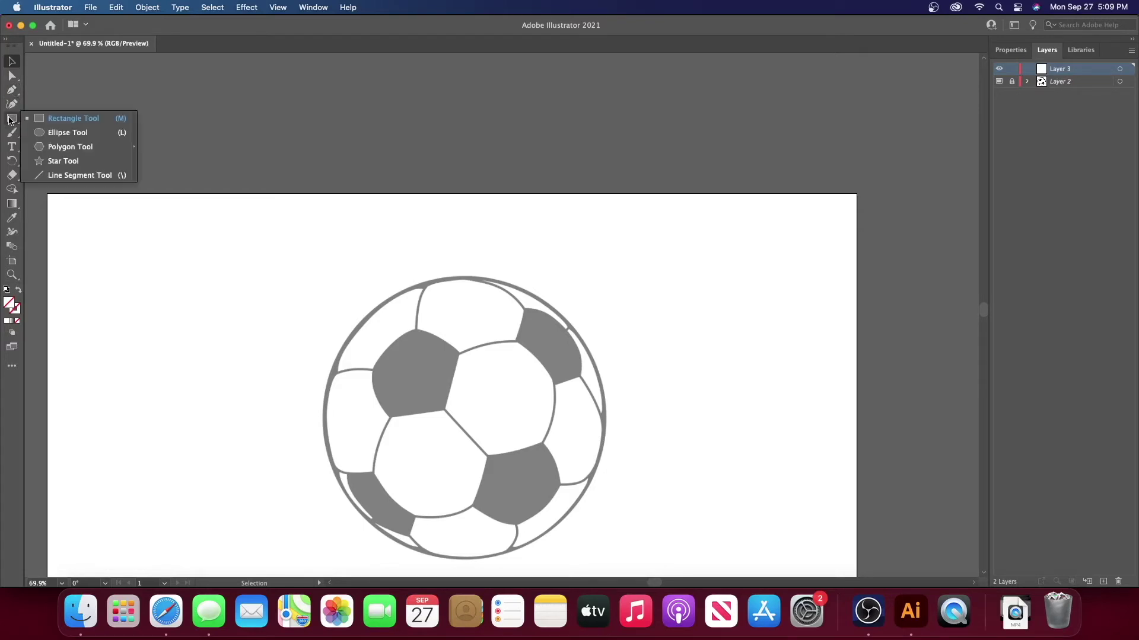
pyautogui.click(68, 133)
pyautogui.scroll(1, 231, 258)
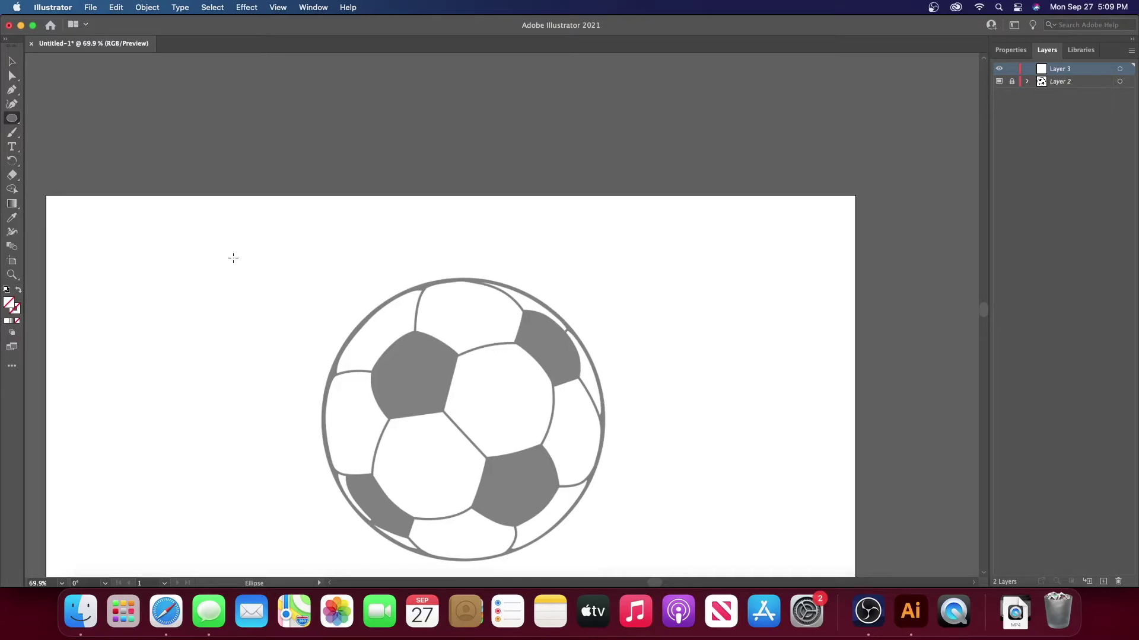
pyautogui.moveTo(235, 257); pyautogui.dragTo(505, 527)
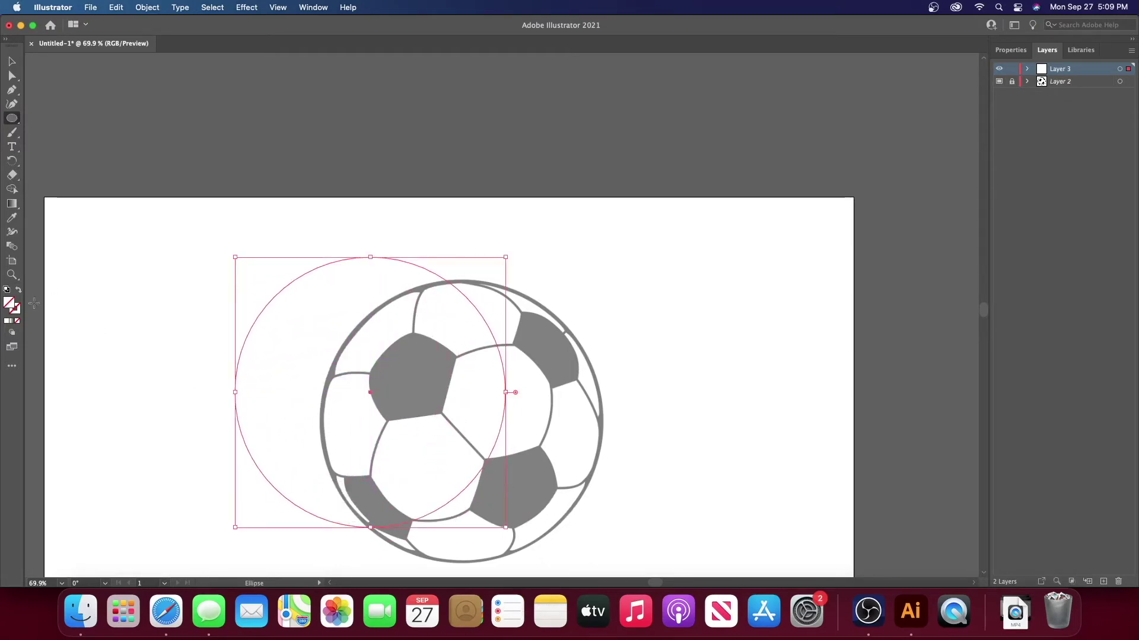
# Step: Give the circle a black stroke with a weight of 4 pt
pyautogui.click(14, 309)
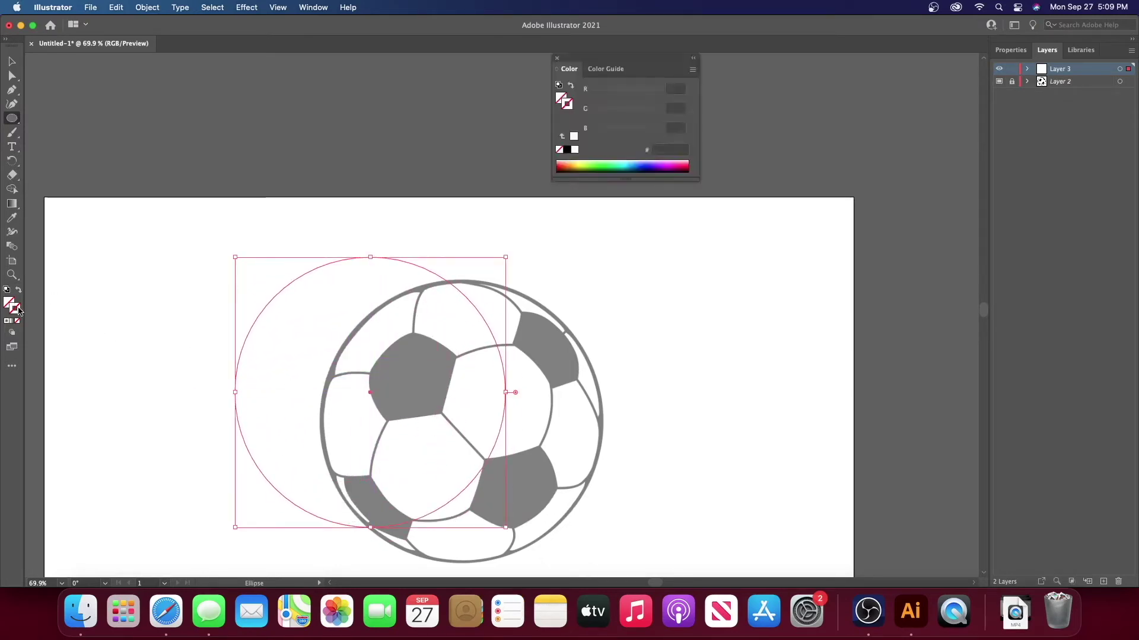
pyautogui.click(567, 150)
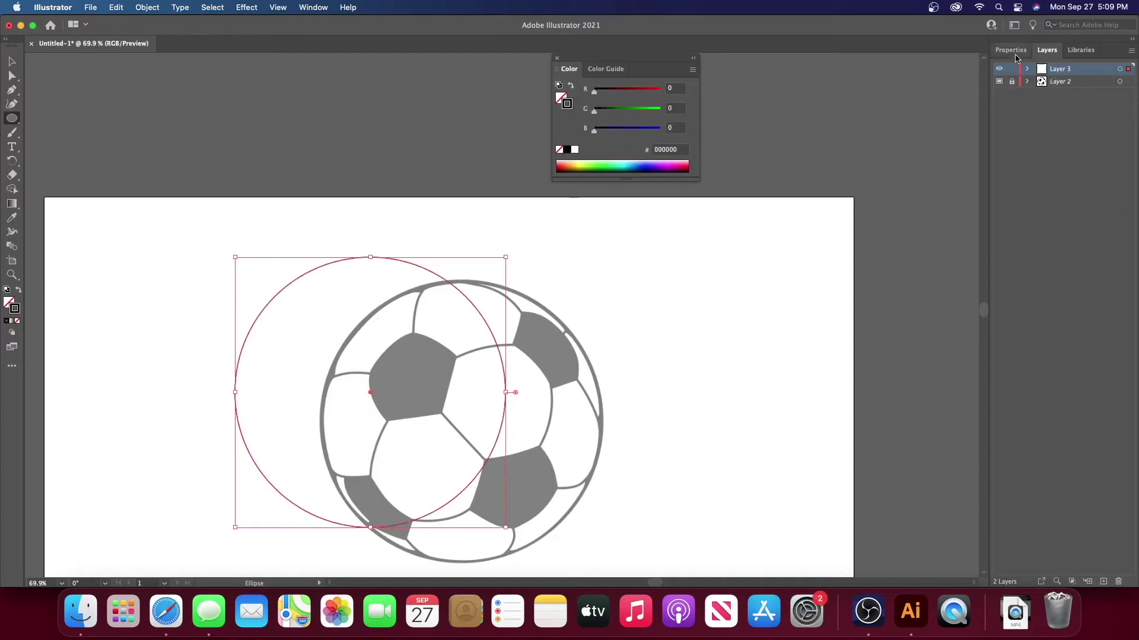
pyautogui.click(1011, 50)
pyautogui.click(1051, 193)
pyautogui.click(1050, 194)
pyautogui.click(1051, 194)
# Step: Move the circle onto the ball's outline and enlarge it to about 469 px to match
pyautogui.click(12, 61)
pyautogui.moveTo(425, 271); pyautogui.dragTo(517, 296)
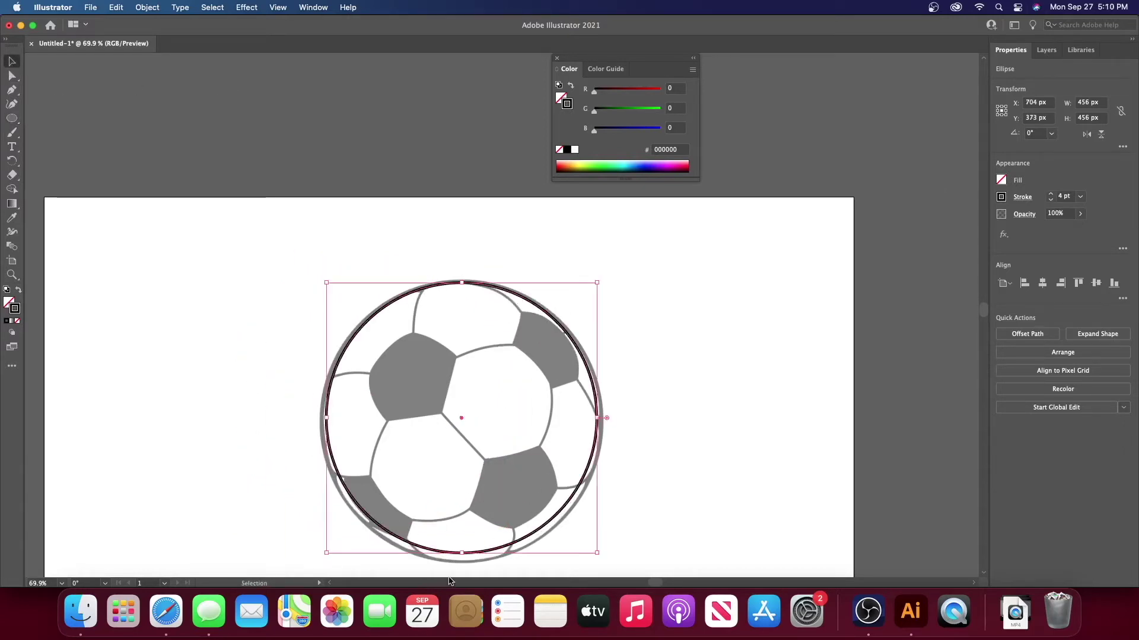
pyautogui.moveTo(461, 553); pyautogui.dragTo(462, 562)
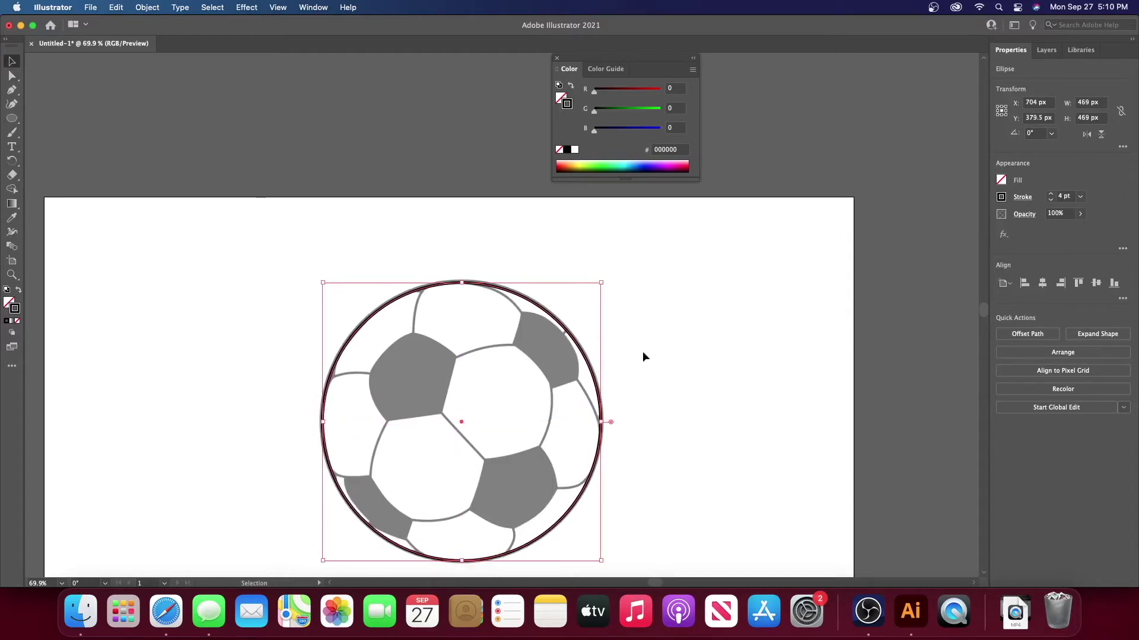
# Step: Increase the circle's stroke weight to 6 pt and deselect it
pyautogui.click(1050, 194)
pyautogui.click(1050, 194)
pyautogui.moveTo(464, 282); pyautogui.dragTo(464, 282)
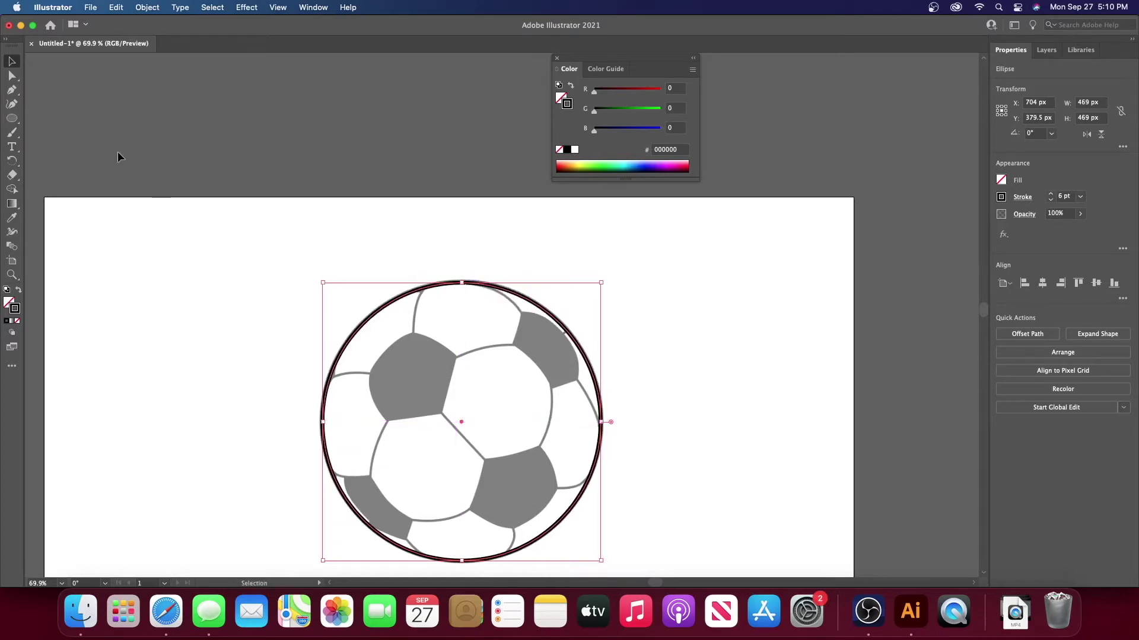
pyautogui.click(10, 62)
pyautogui.click(137, 263)
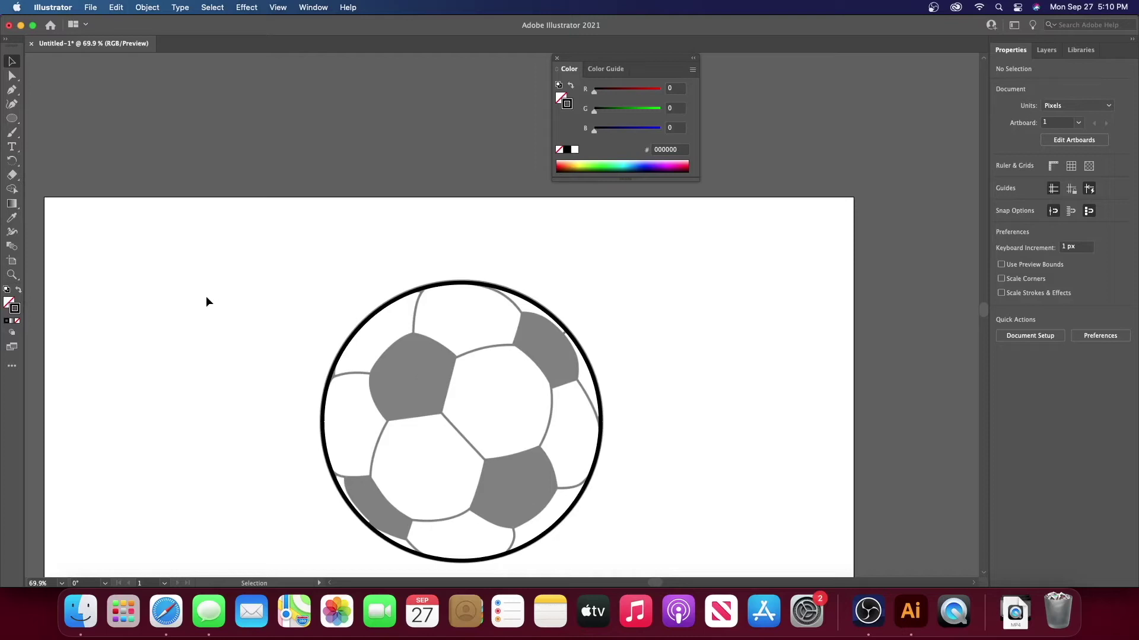
# Step: Trace the ball's upper-left dark pentagon with the Pen tool as a closed path of five straight segments
pyautogui.click(9, 91)
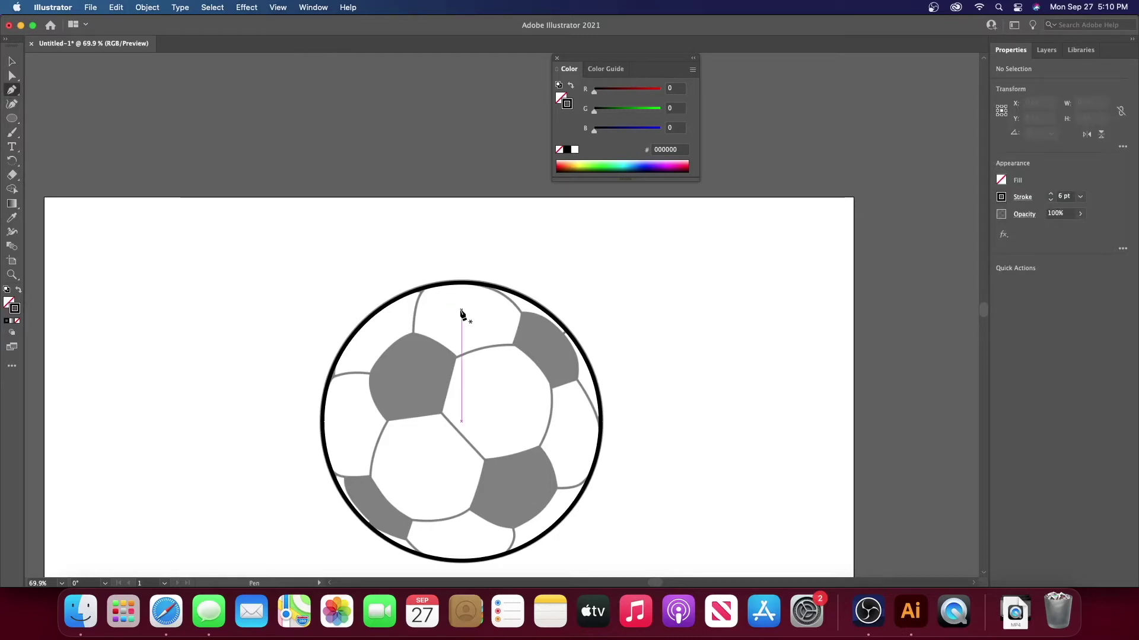
pyautogui.click(414, 335)
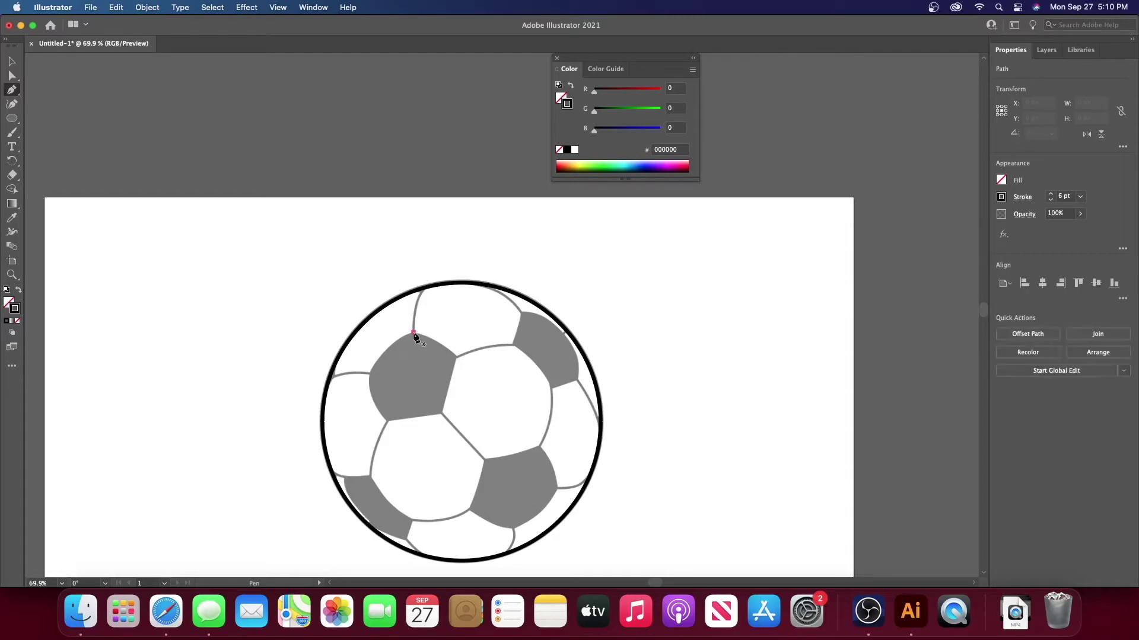
pyautogui.click(456, 357)
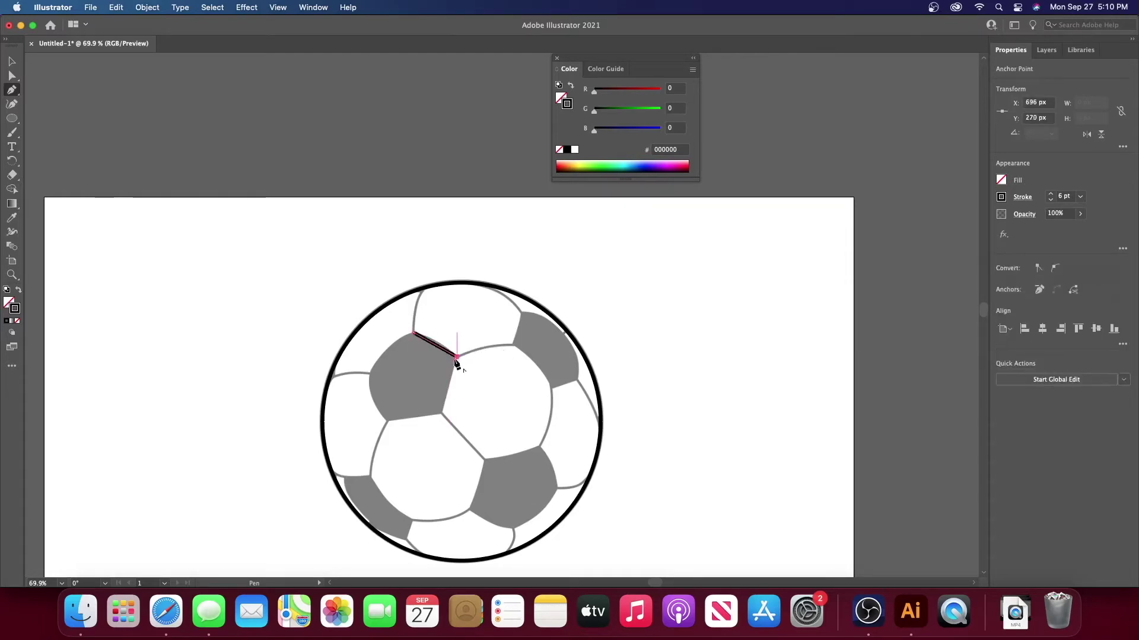
pyautogui.click(441, 412)
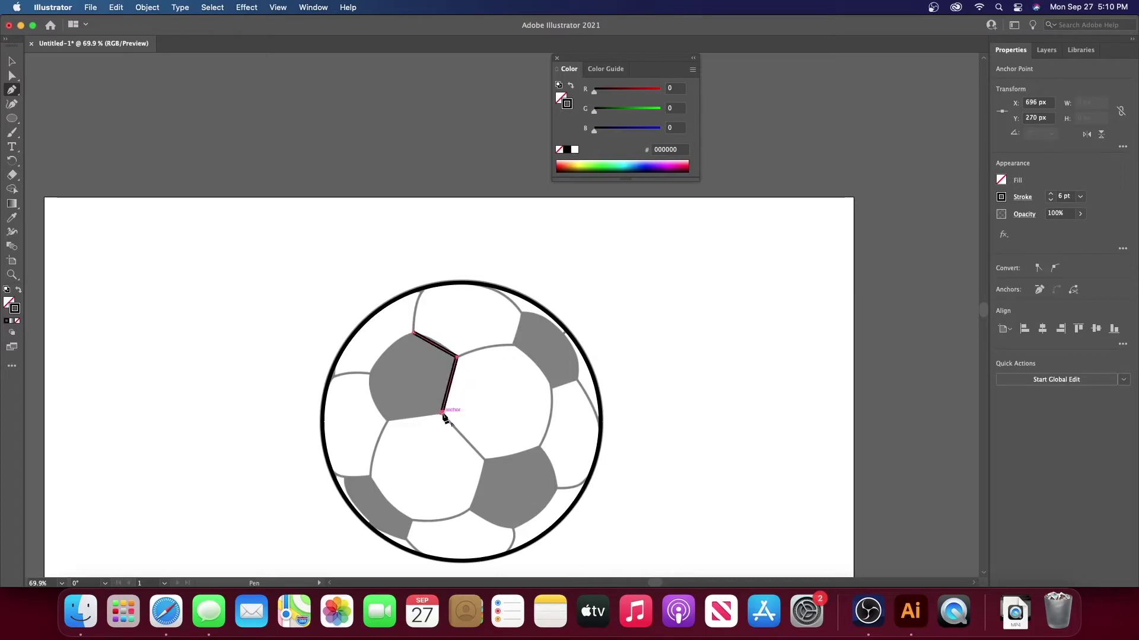
pyautogui.click(386, 421)
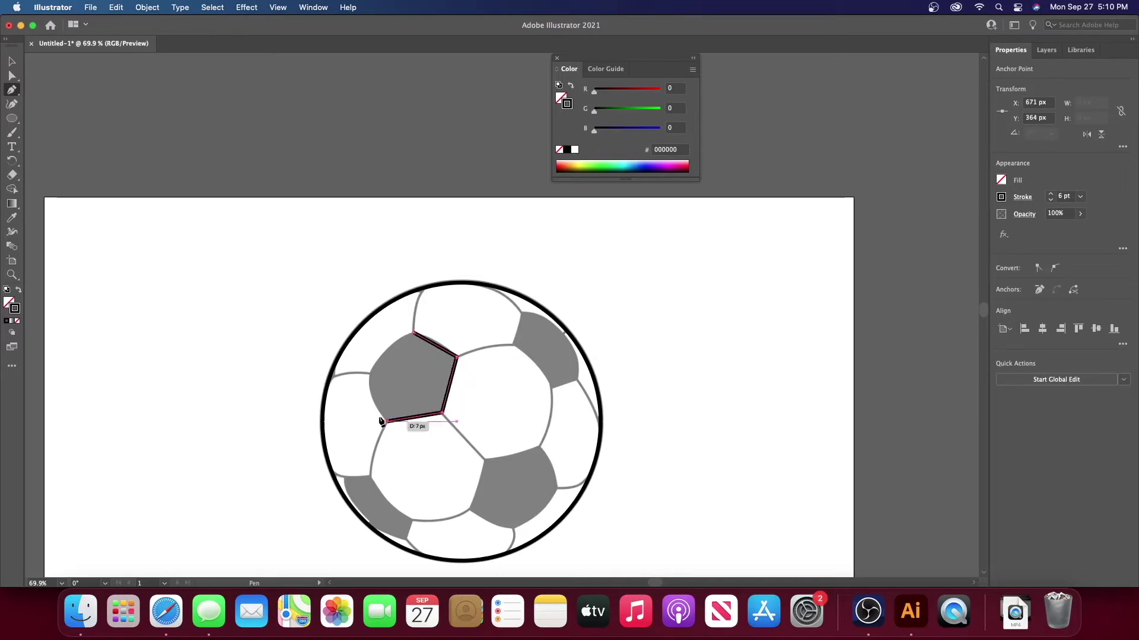
pyautogui.click(368, 373)
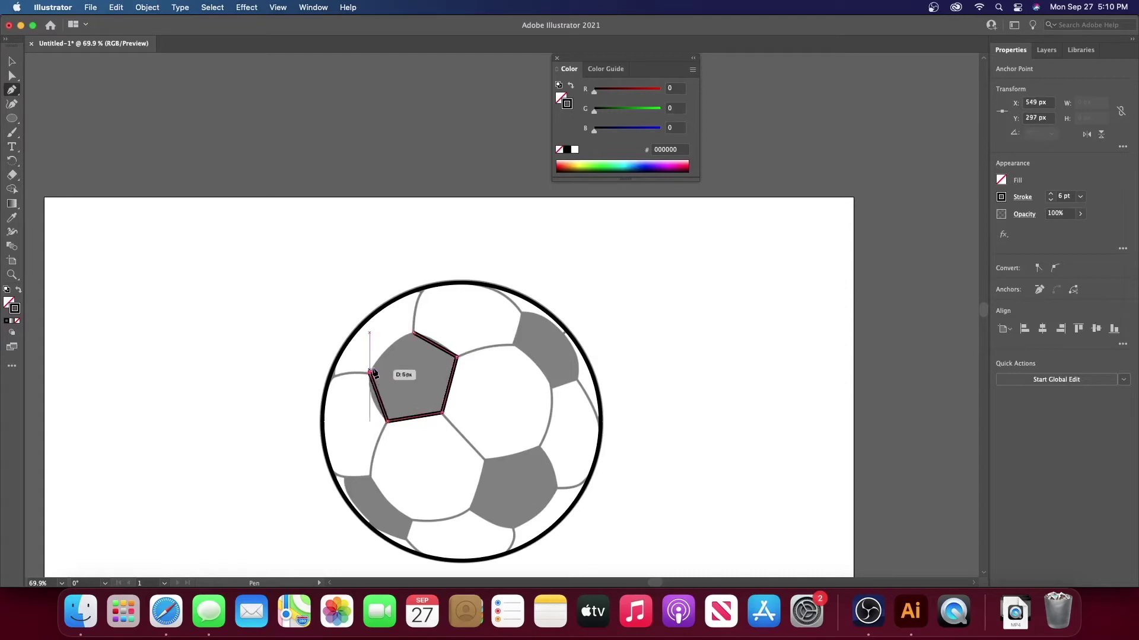
pyautogui.click(414, 333)
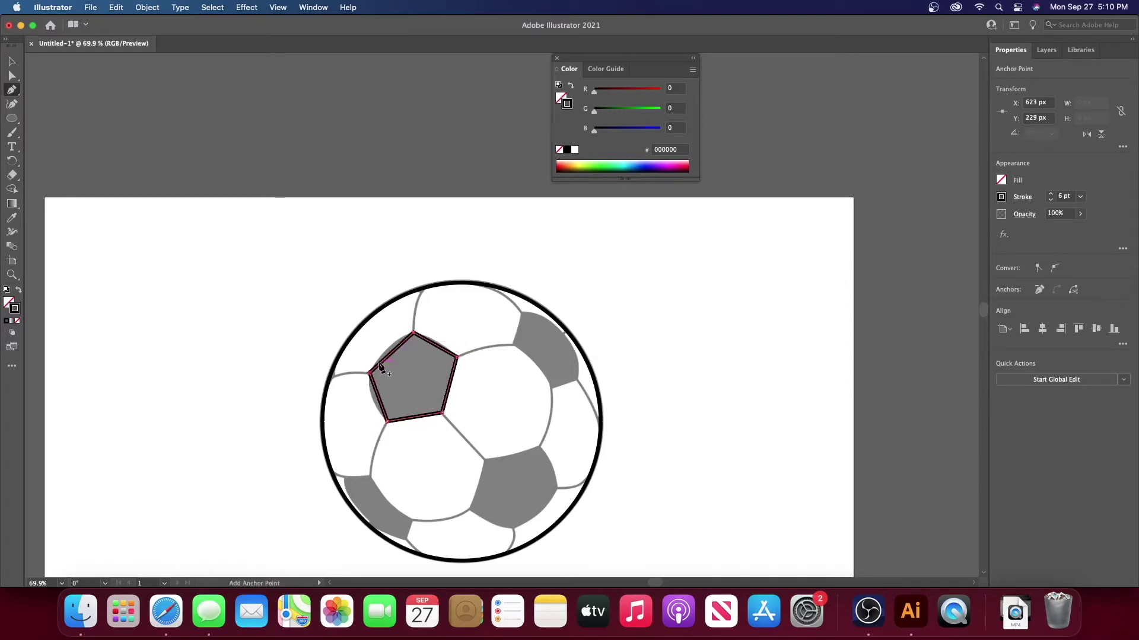
# Step: Replace the straight pentagon trace with a new Pen path from its top corner: curved upper-right edge, straight right and bottom edges
pyautogui.keyDown('super'); pyautogui.click(380, 352); pyautogui.keyUp('super')
pyautogui.click(413, 333)
pyautogui.scroll(3, 449, 361)
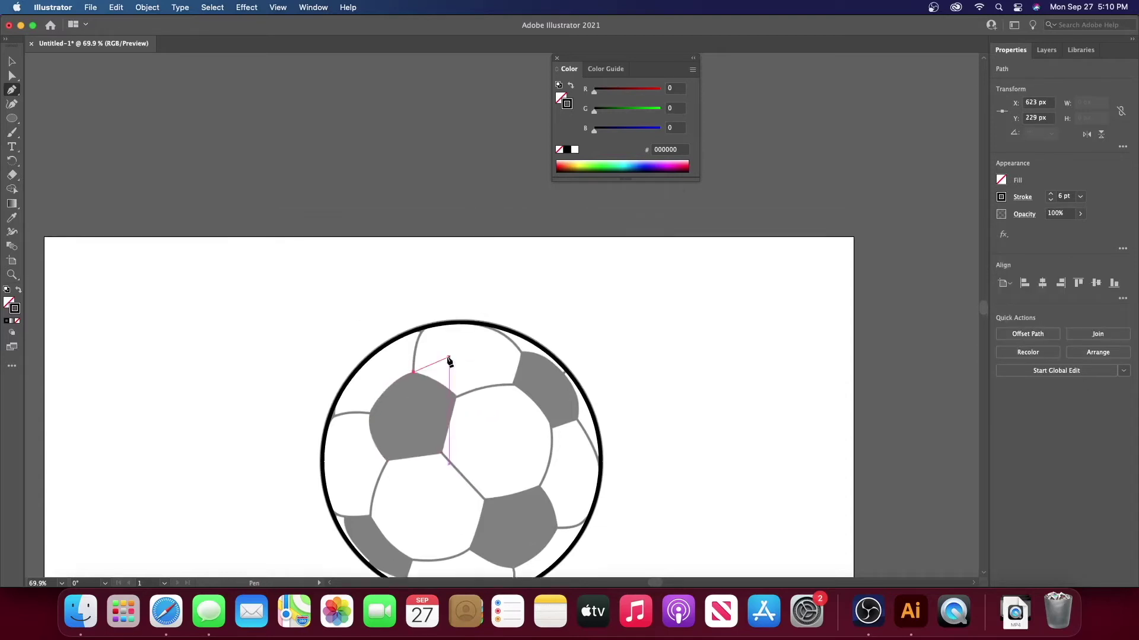
pyautogui.scroll(-4, 449, 361)
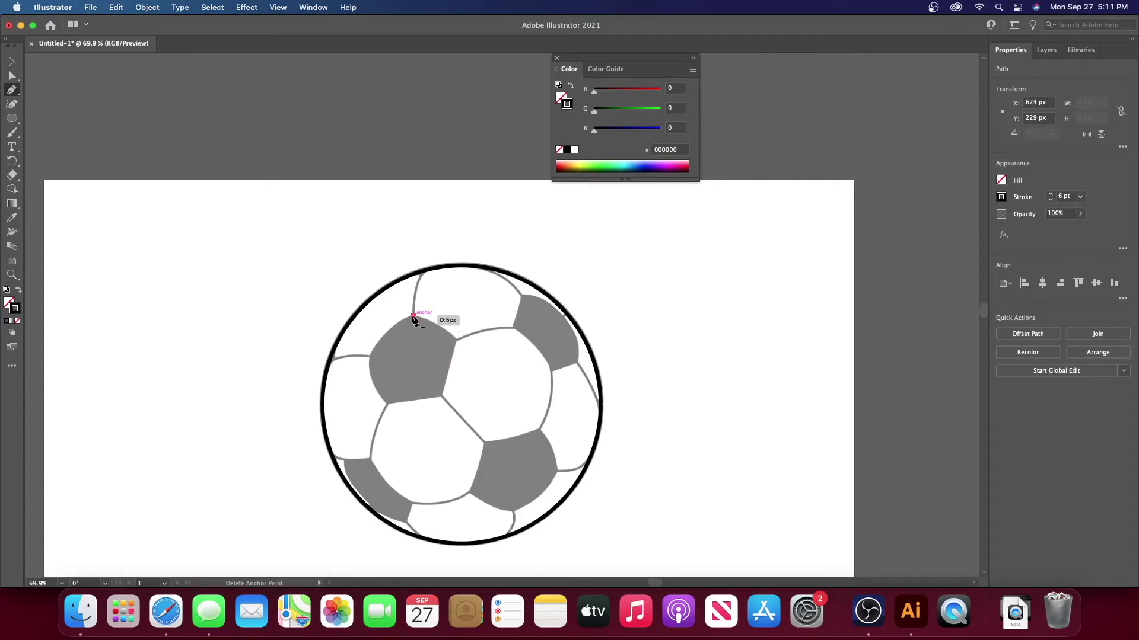
pyautogui.click(457, 340)
pyautogui.click(474, 361)
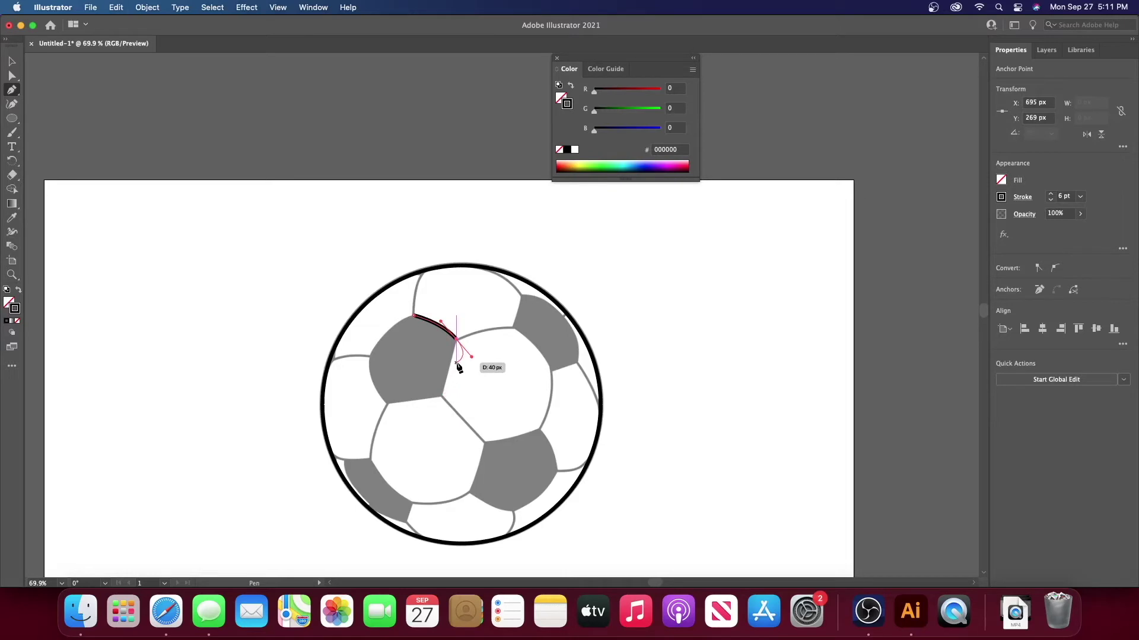
pyautogui.click(456, 340)
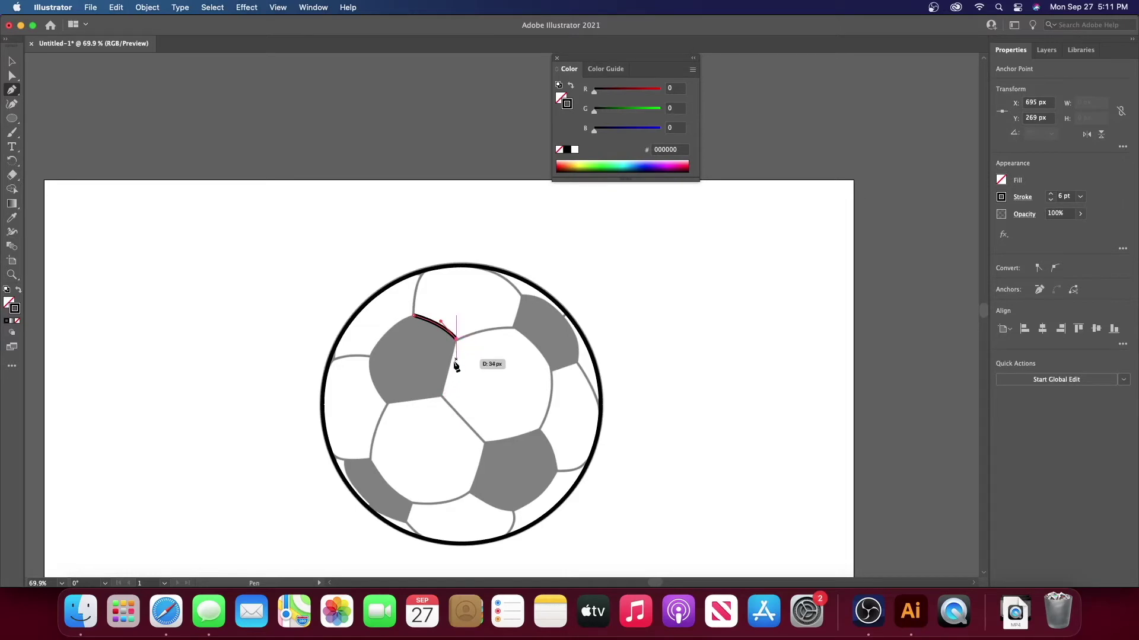
pyautogui.click(443, 399)
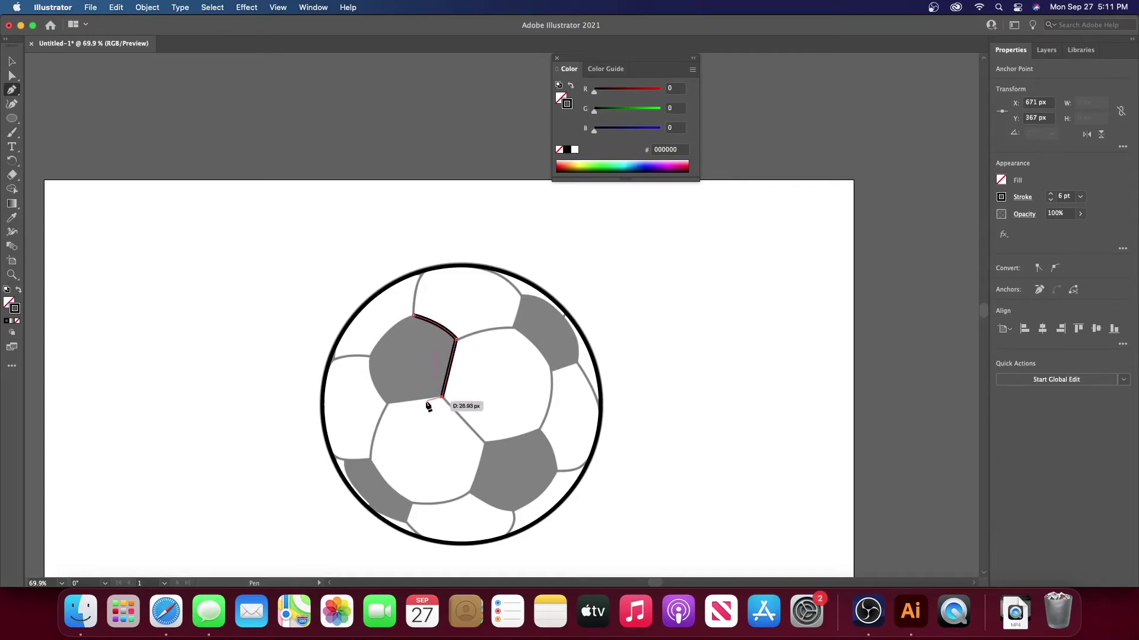
pyautogui.click(387, 405)
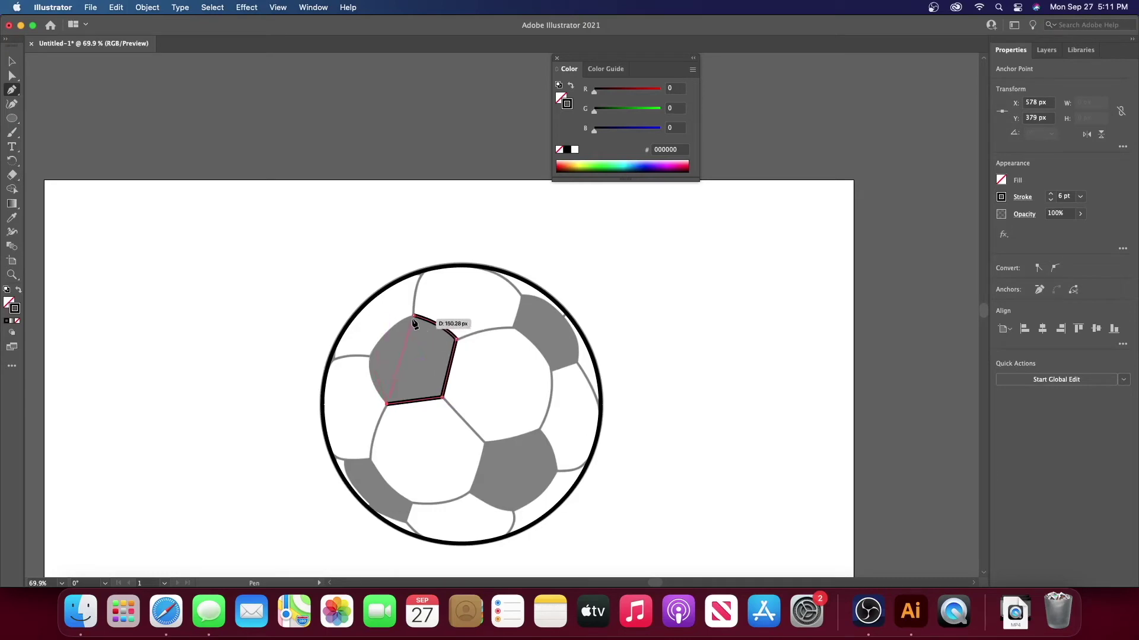
# Step: Trace the pentagon's two curved left edges, shorten the direction handle at the left corner, and close the path at the top corner
pyautogui.moveTo(413, 319)
pyautogui.mouseDown()
pyautogui.moveTo(370, 360)
pyautogui.moveTo(373, 331)
pyautogui.moveTo(391, 339)
pyautogui.moveTo(416, 320)
pyautogui.mouseUp()
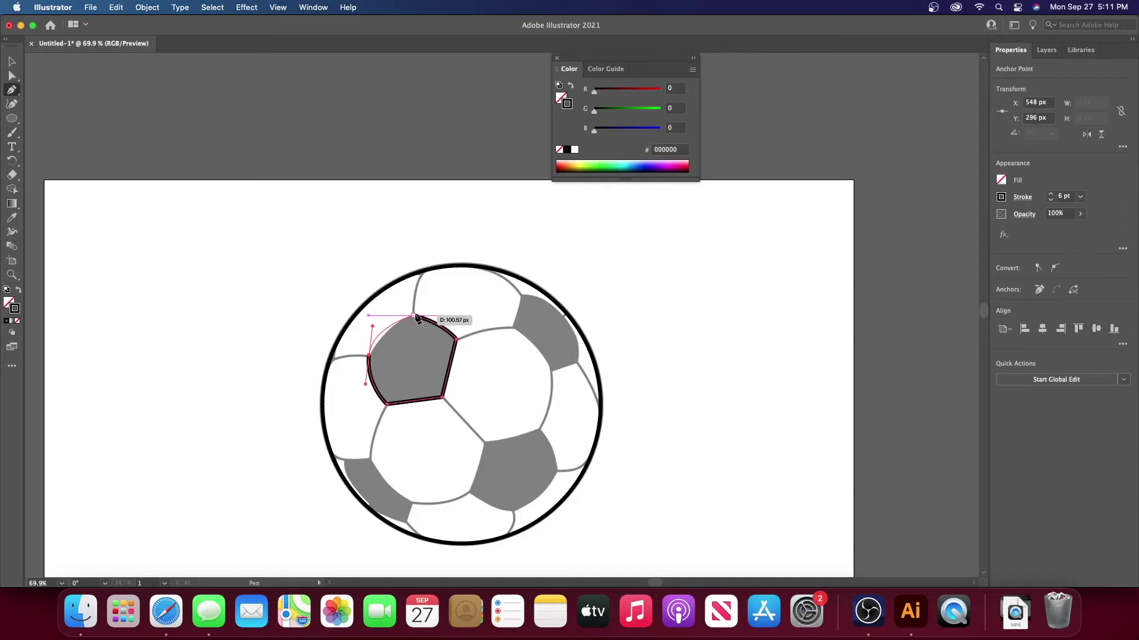
pyautogui.moveTo(417, 319)
pyautogui.mouseDown()
pyautogui.moveTo(369, 333)
pyautogui.moveTo(368, 354)
pyautogui.moveTo(414, 320)
pyautogui.mouseUp()
pyautogui.moveTo(414, 320); pyautogui.dragTo(371, 333)
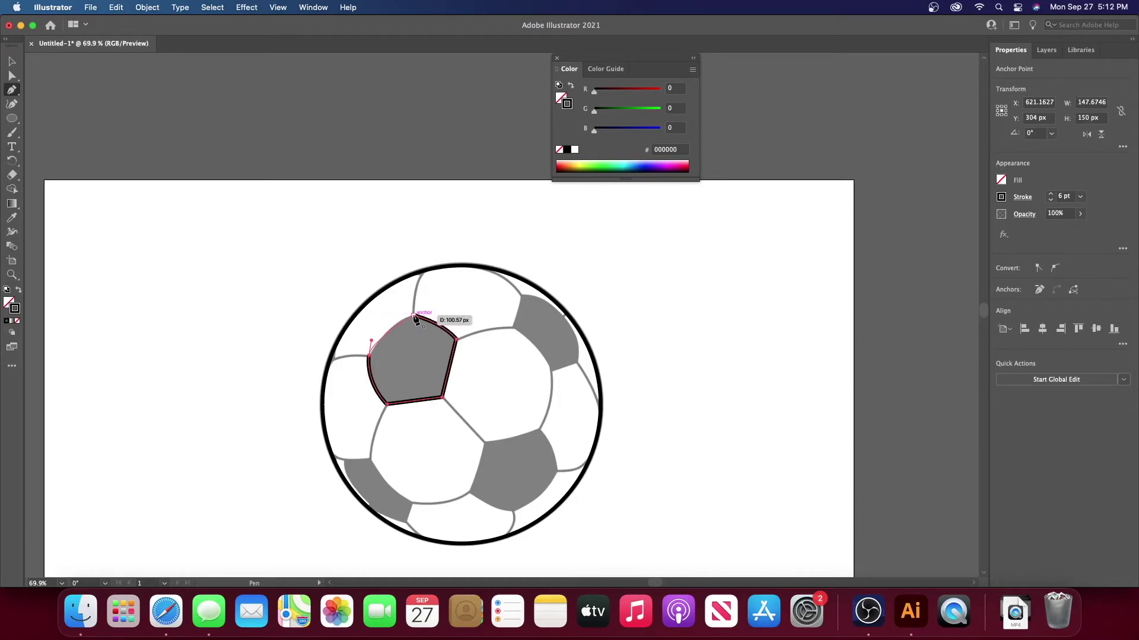
pyautogui.click(415, 317)
pyautogui.click(368, 346)
pyautogui.moveTo(370, 347); pyautogui.dragTo(371, 347)
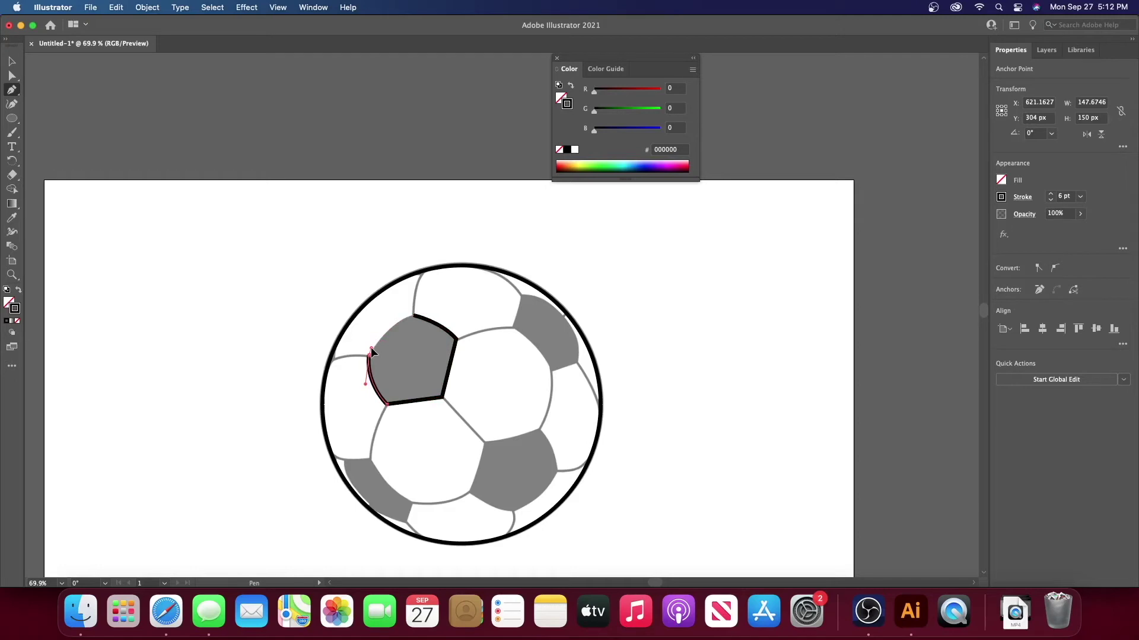
pyautogui.moveTo(414, 317); pyautogui.dragTo(425, 319)
pyautogui.moveTo(428, 320); pyautogui.dragTo(430, 320)
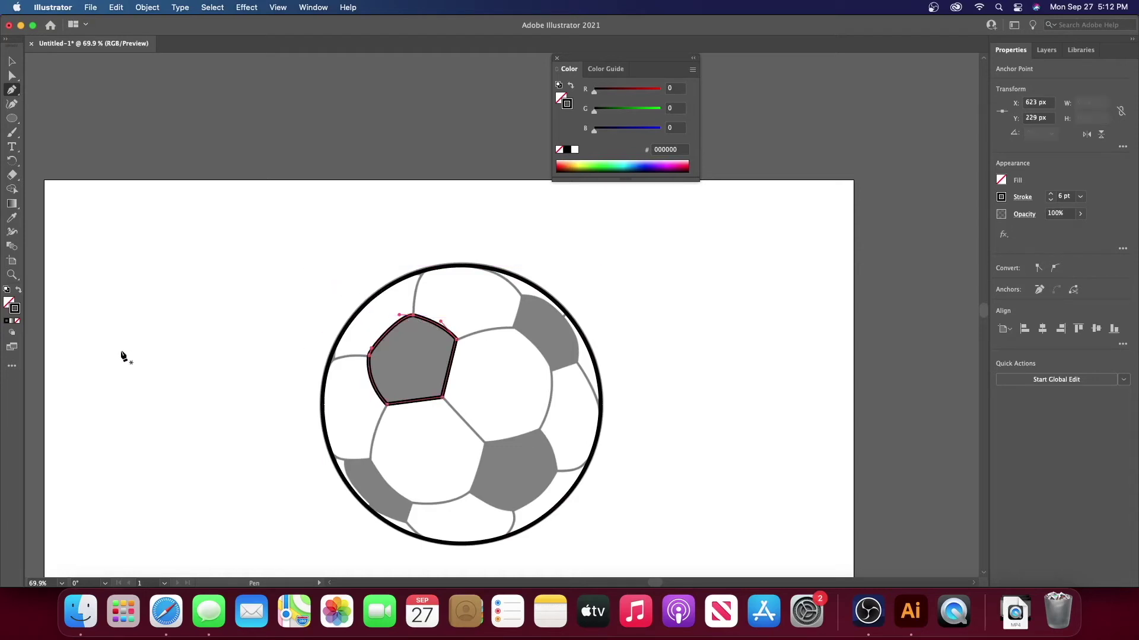
# Step: Fill the traced pentagon with black and deselect it
pyautogui.click(7, 321)
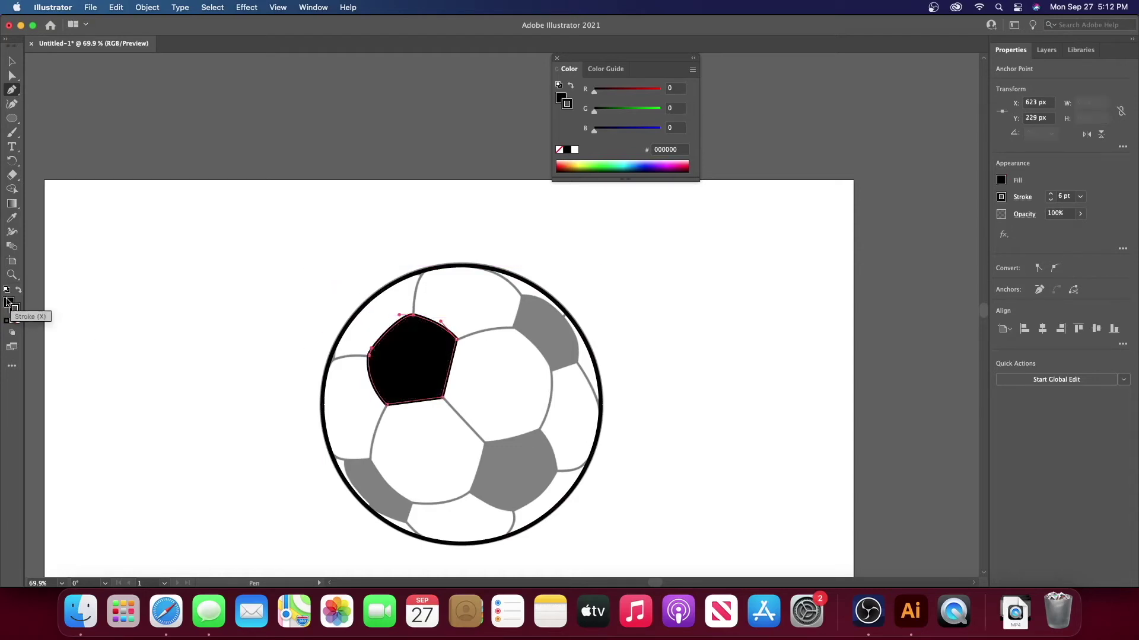
pyautogui.click(12, 62)
pyautogui.click(158, 255)
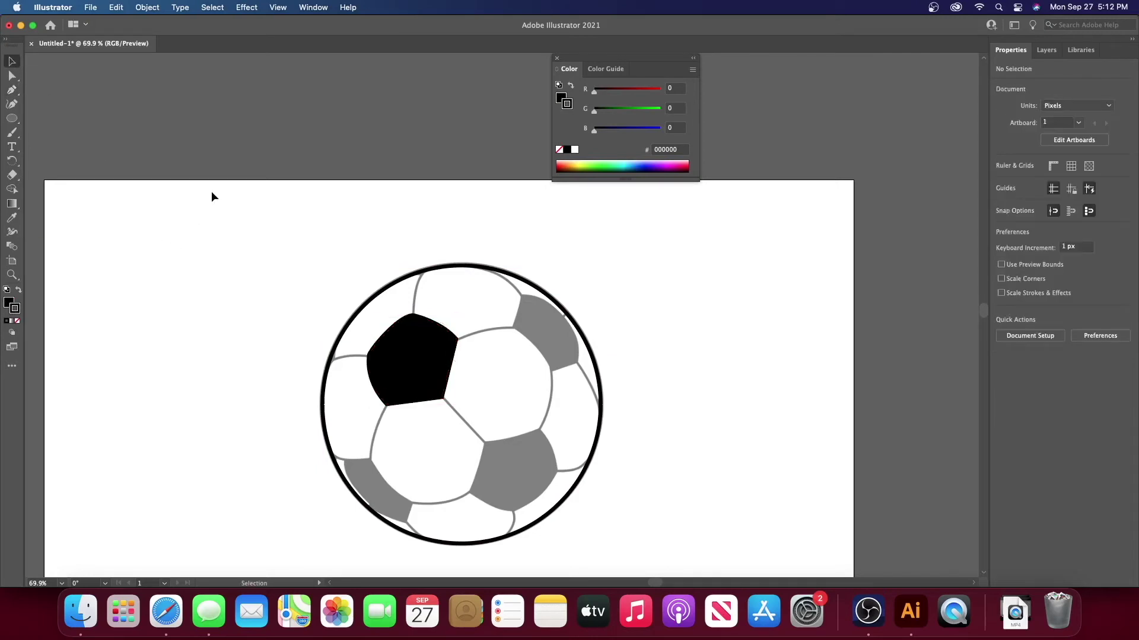
# Step: Draw a curved seam with the Pen tool from the ball's left outline to the pentagon's left corner and end the path
pyautogui.click(11, 89)
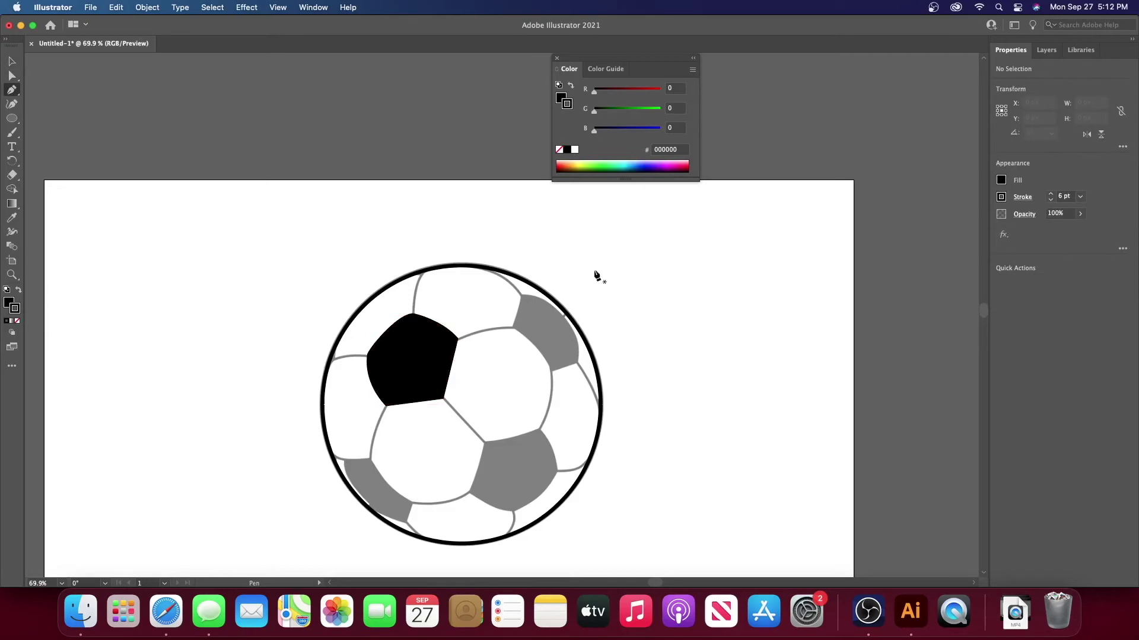
pyautogui.click(331, 360)
pyautogui.moveTo(369, 357); pyautogui.dragTo(392, 362)
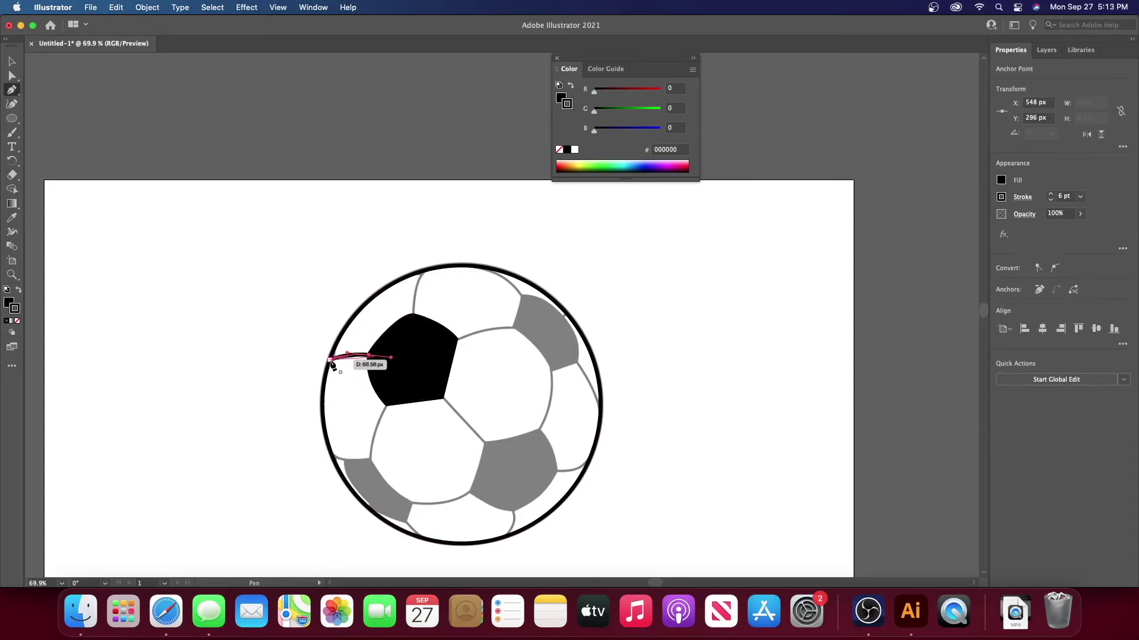
pyautogui.press('Escape')
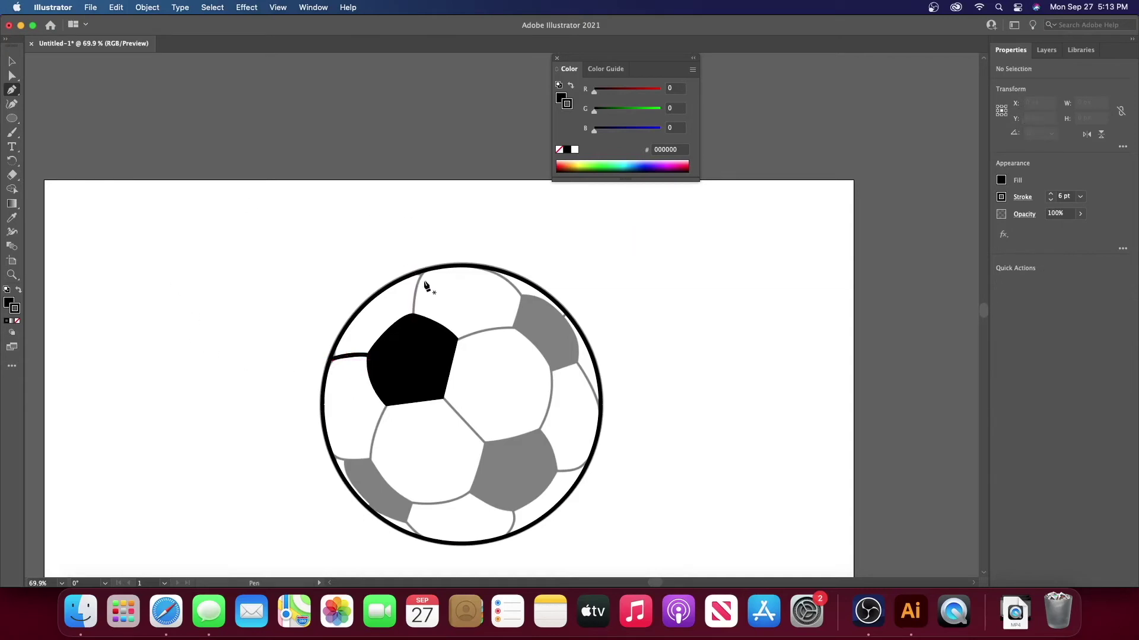
# Step: Draw a curved seam from the ball's top outline down to the pentagon's top corner and end the path
pyautogui.click(423, 271)
pyautogui.moveTo(413, 316); pyautogui.dragTo(431, 348)
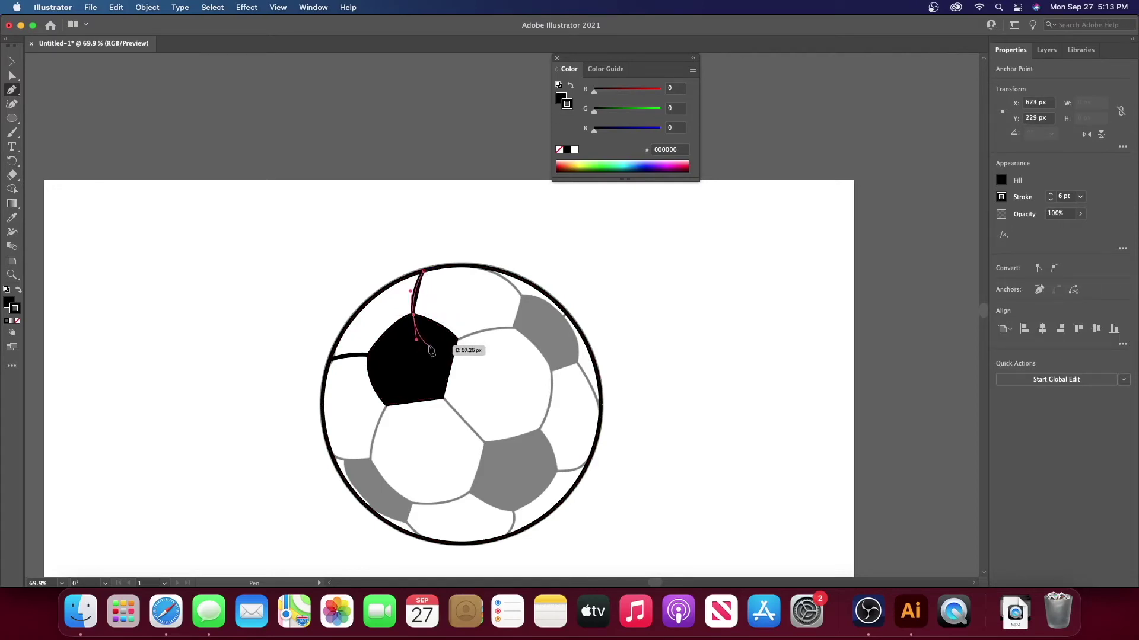
pyautogui.keyDown('super'); pyautogui.click(431, 349); pyautogui.keyUp('super')
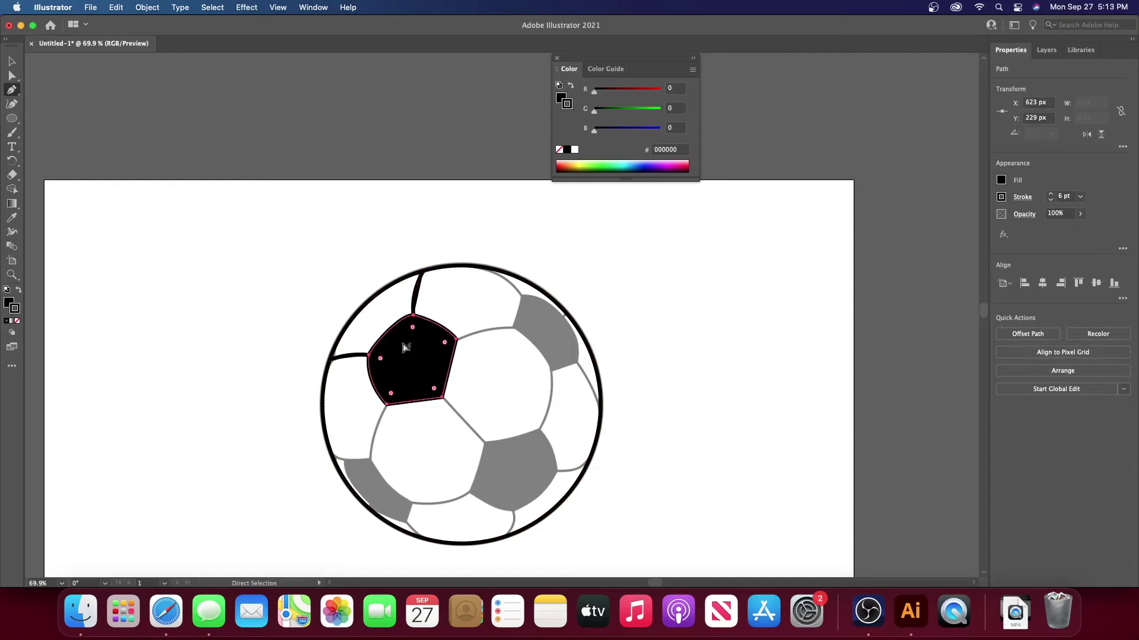
# Step: Set the fill of the seam above the pentagon to None, keeping its black stroke
pyautogui.click(18, 321)
pyautogui.press('super+z')
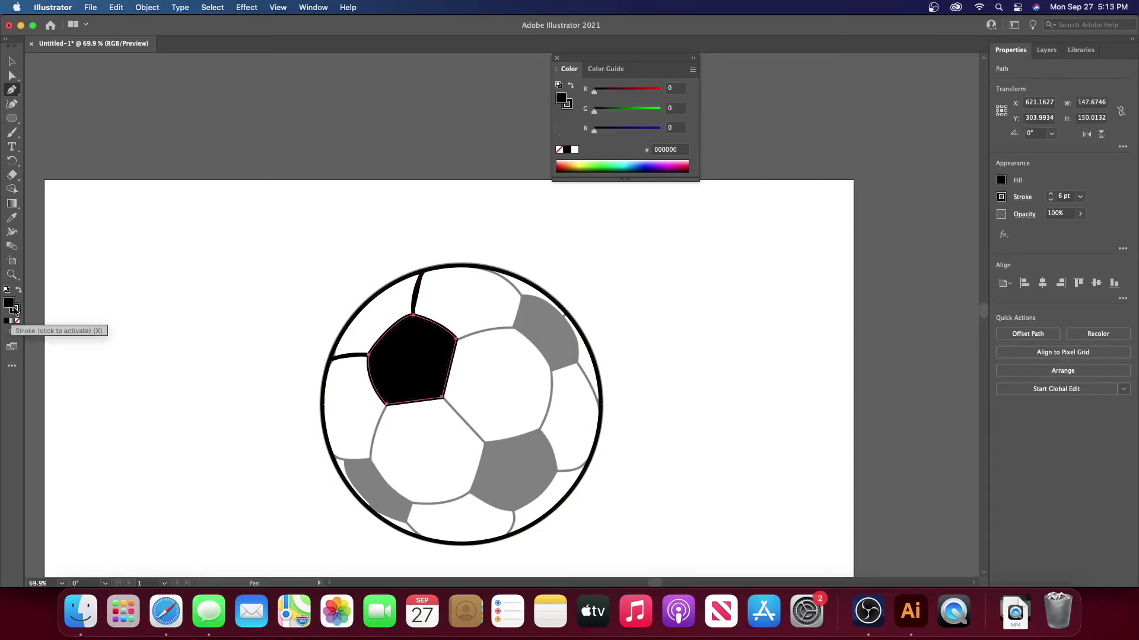
pyautogui.click(11, 61)
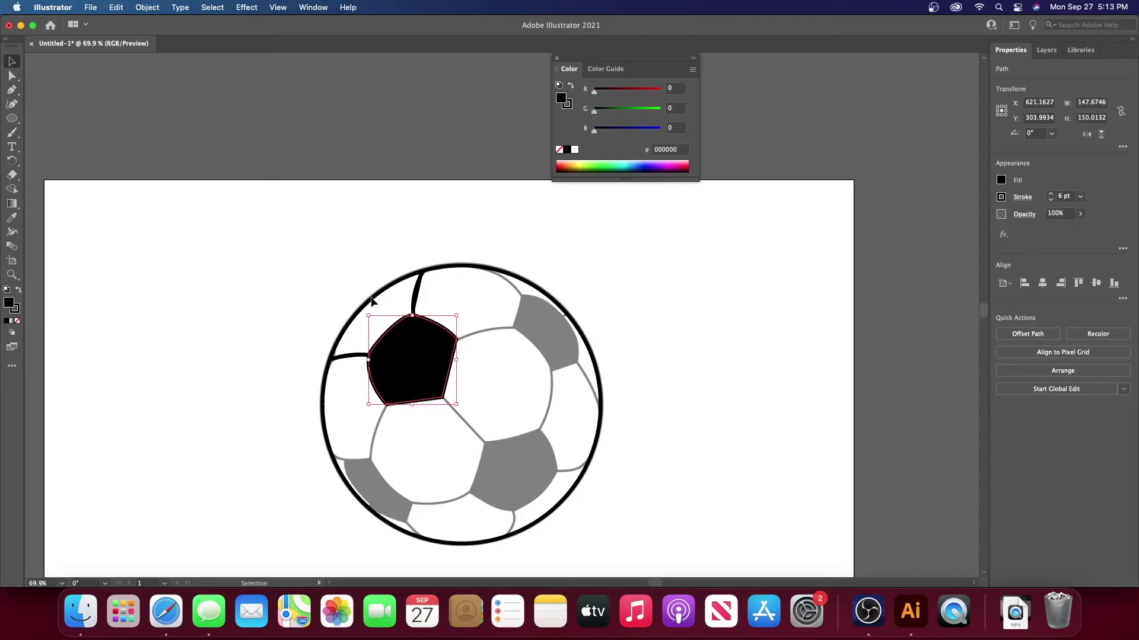
pyautogui.click(414, 295)
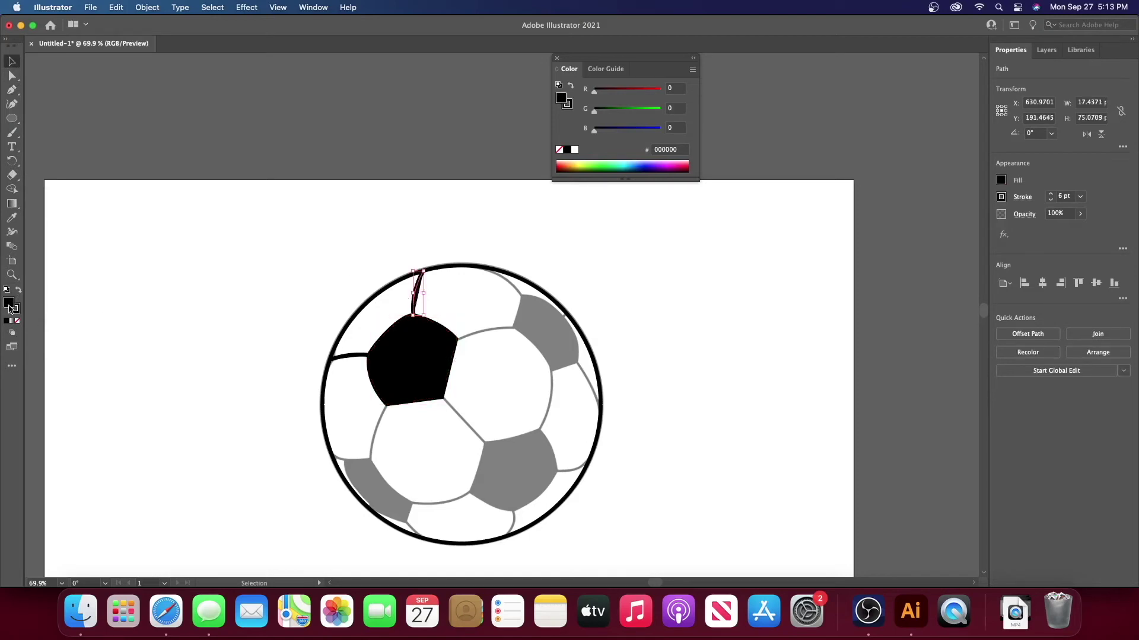
pyautogui.click(18, 322)
# Step: Draw a curved seam with the Pen tool from the pentagon's lower-left corner to the top of the lower-left dark patch
pyautogui.click(11, 90)
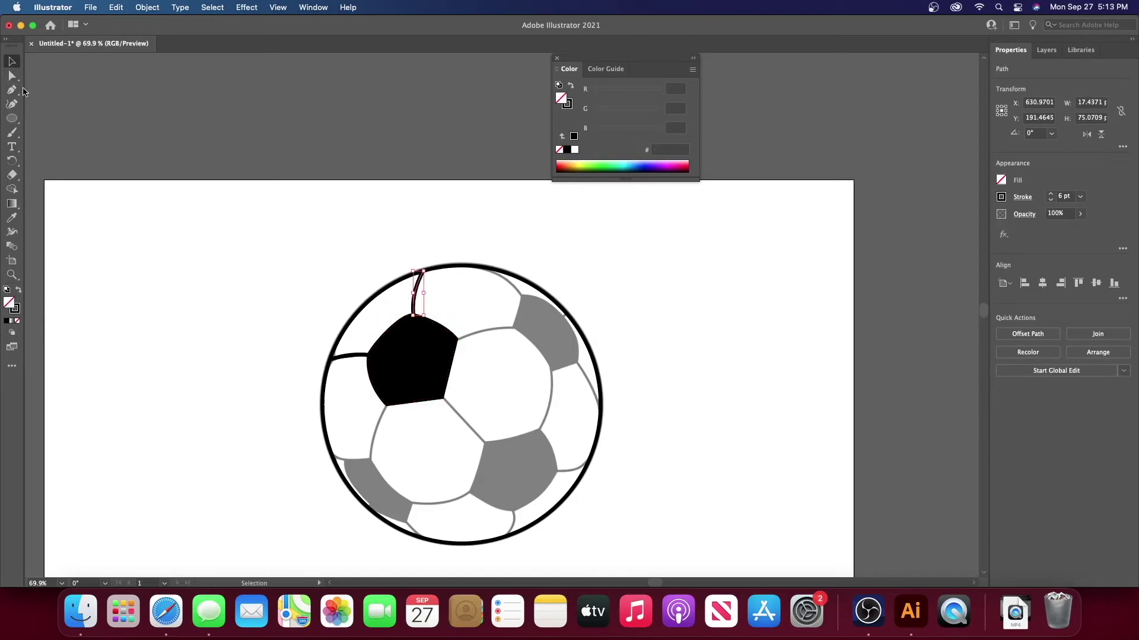
pyautogui.scroll(-1, 487, 364)
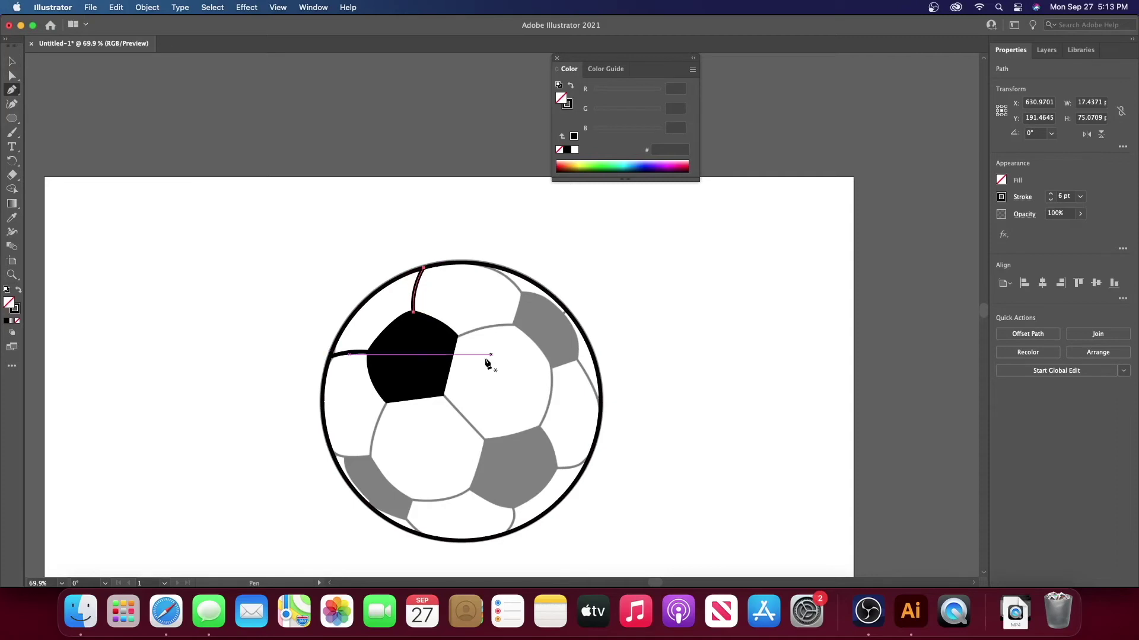
pyautogui.click(386, 404)
pyautogui.click(370, 456)
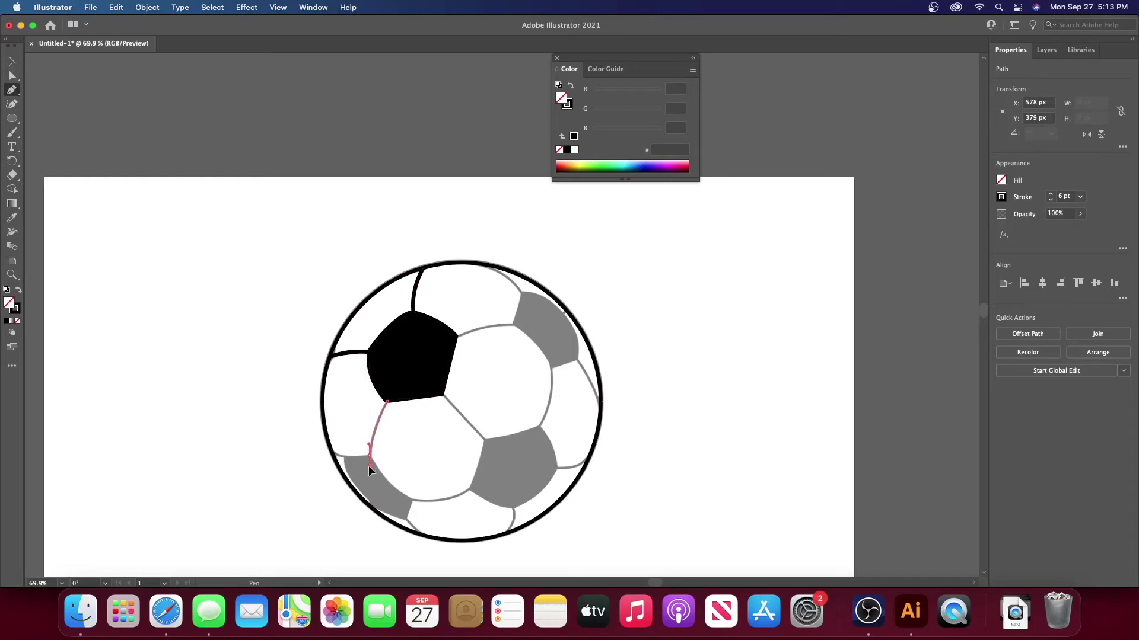
pyautogui.click(369, 471)
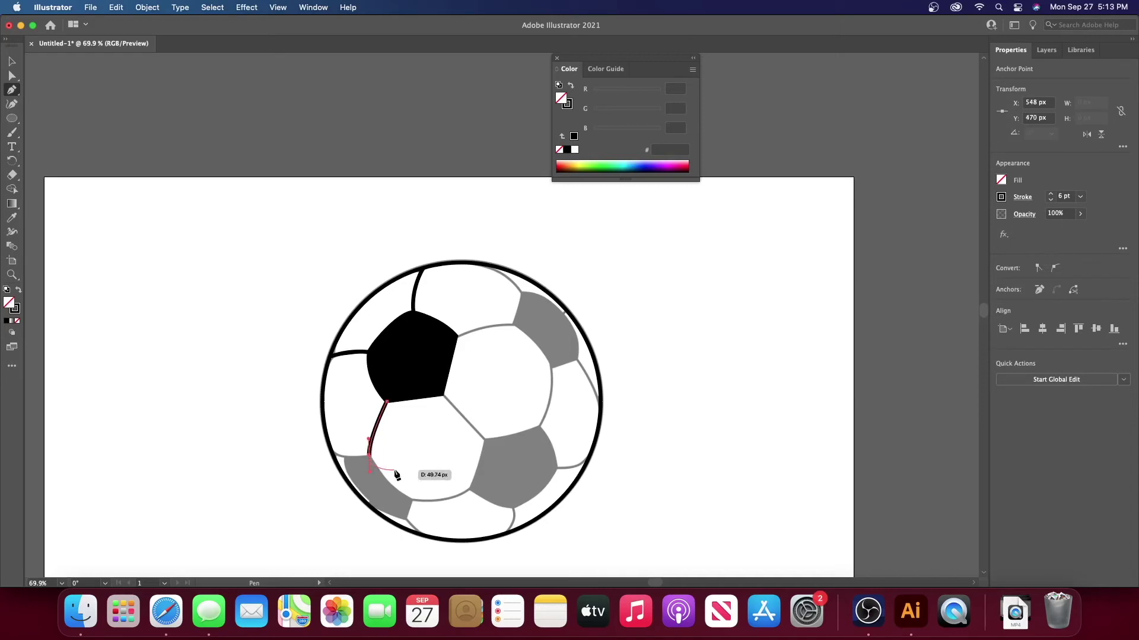
pyautogui.press('Escape')
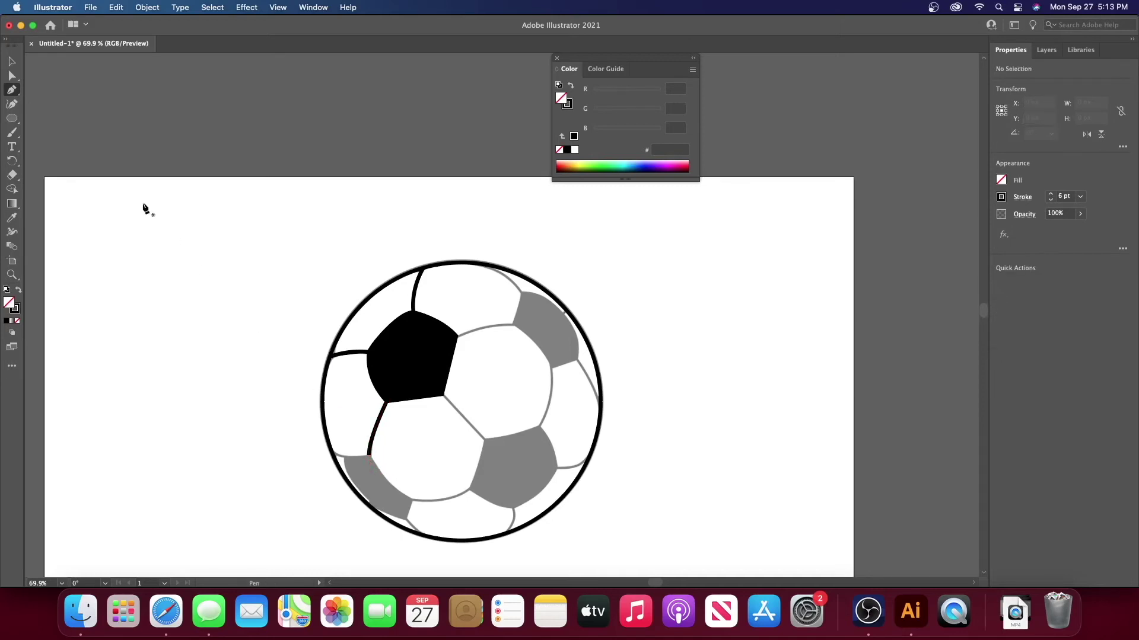
# Step: Continue the seam path along the lower-left patch's curved inner edge and add a straight segment along its short lower edge
pyautogui.scroll(-1, 146, 210)
pyautogui.click(367, 453)
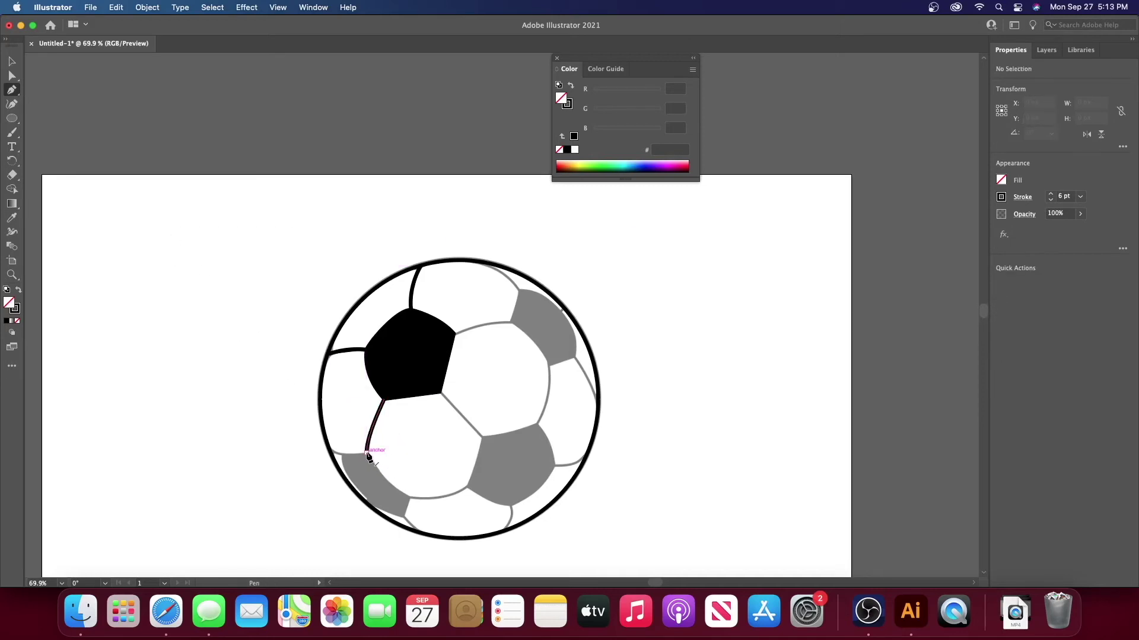
pyautogui.click(410, 496)
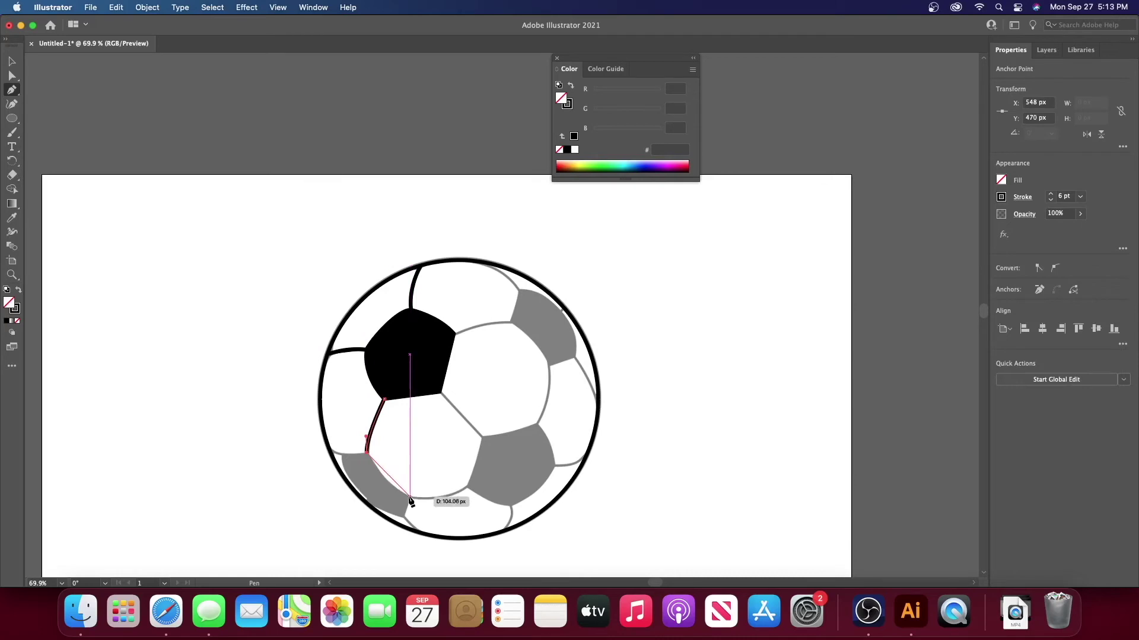
pyautogui.moveTo(409, 495); pyautogui.dragTo(432, 505)
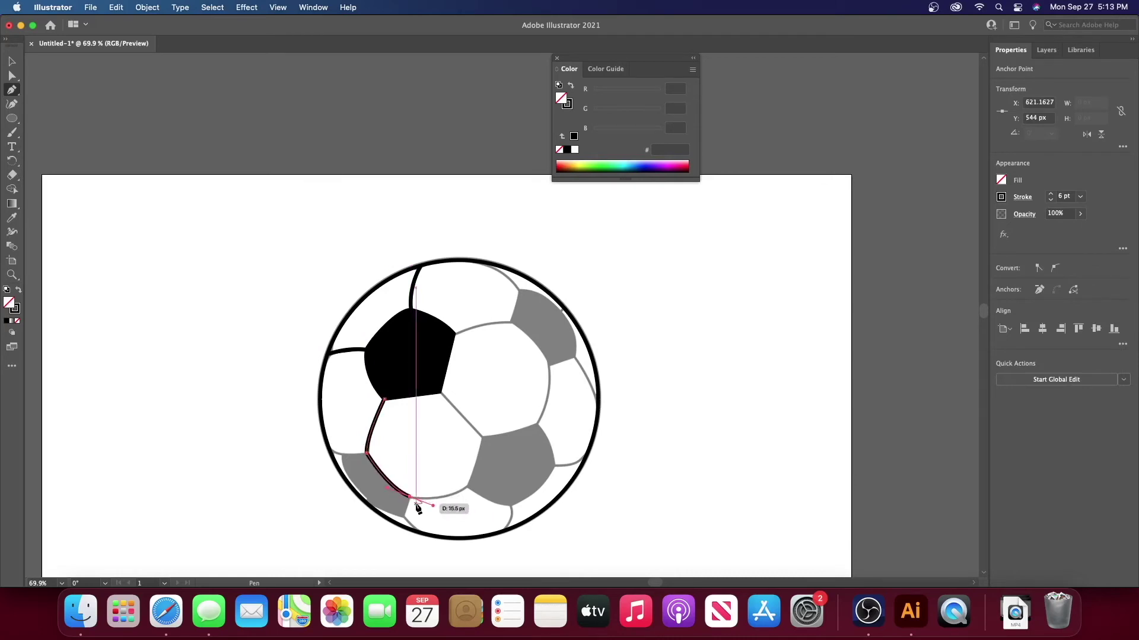
pyautogui.click(411, 497)
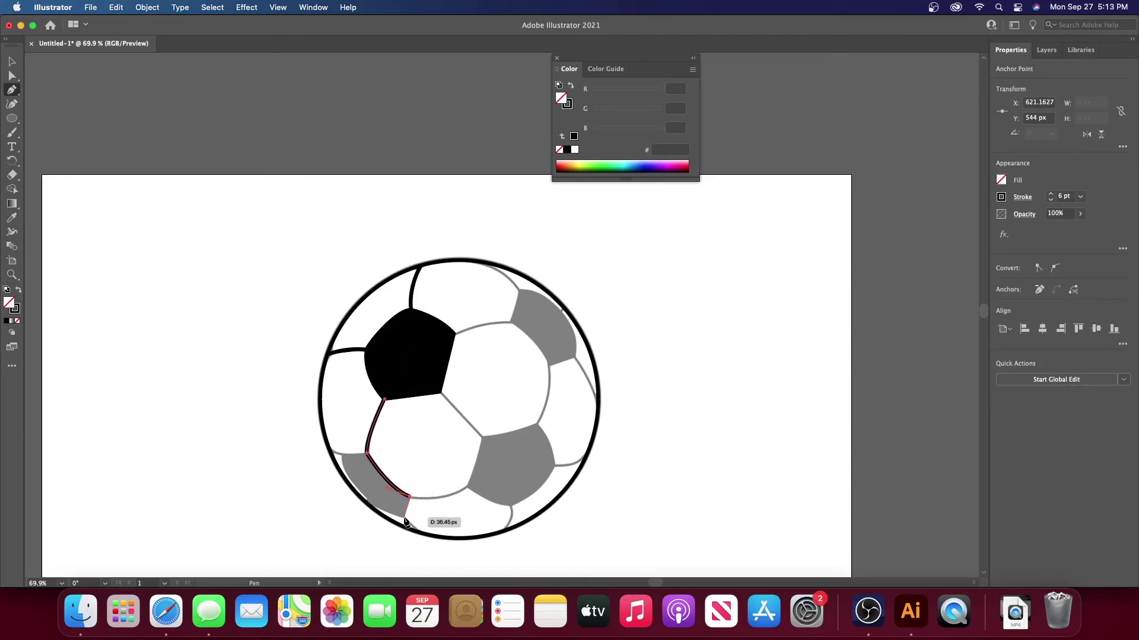
pyautogui.click(403, 518)
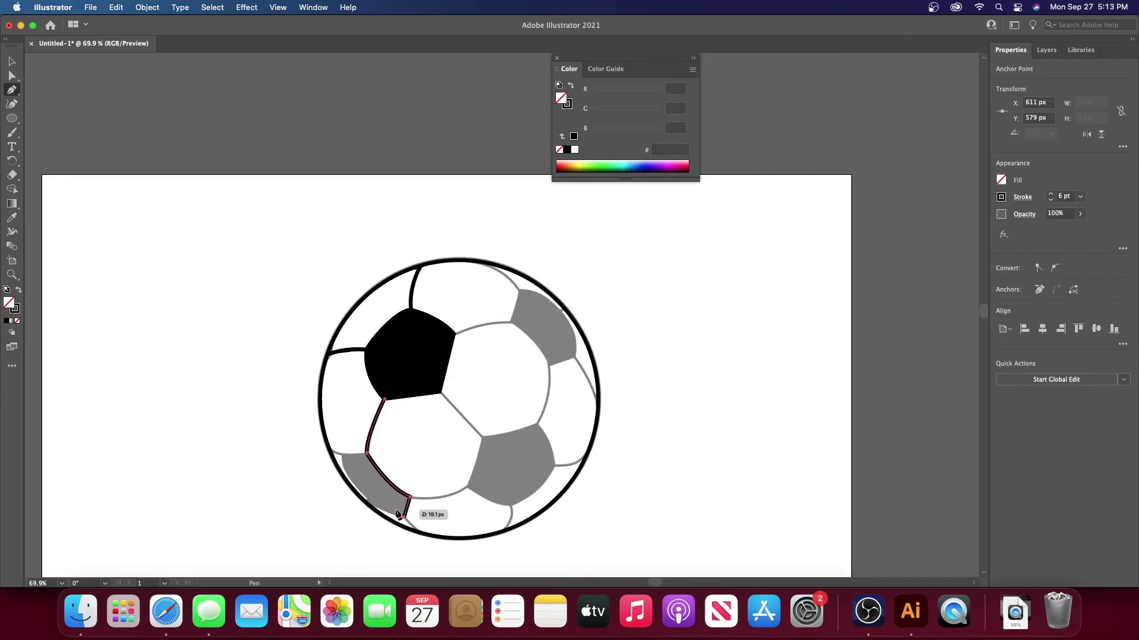
# Step: Trace the lower-left patch's curved outer edge to its upper-left corner and shorten the outgoing direction handle there
pyautogui.click(341, 453)
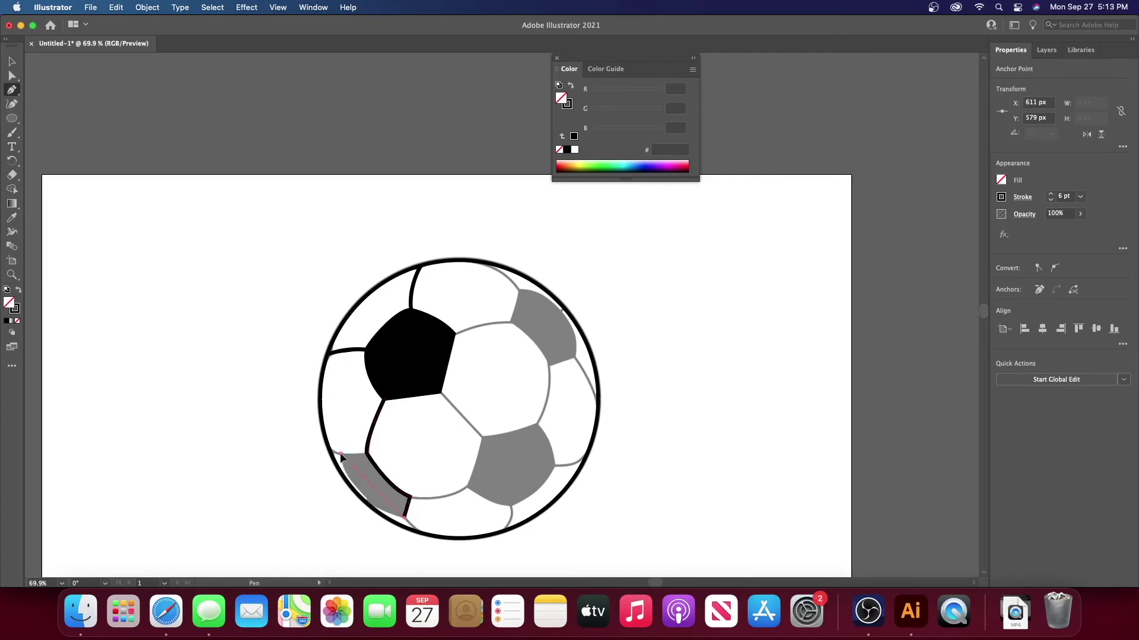
pyautogui.moveTo(332, 409); pyautogui.dragTo(328, 401)
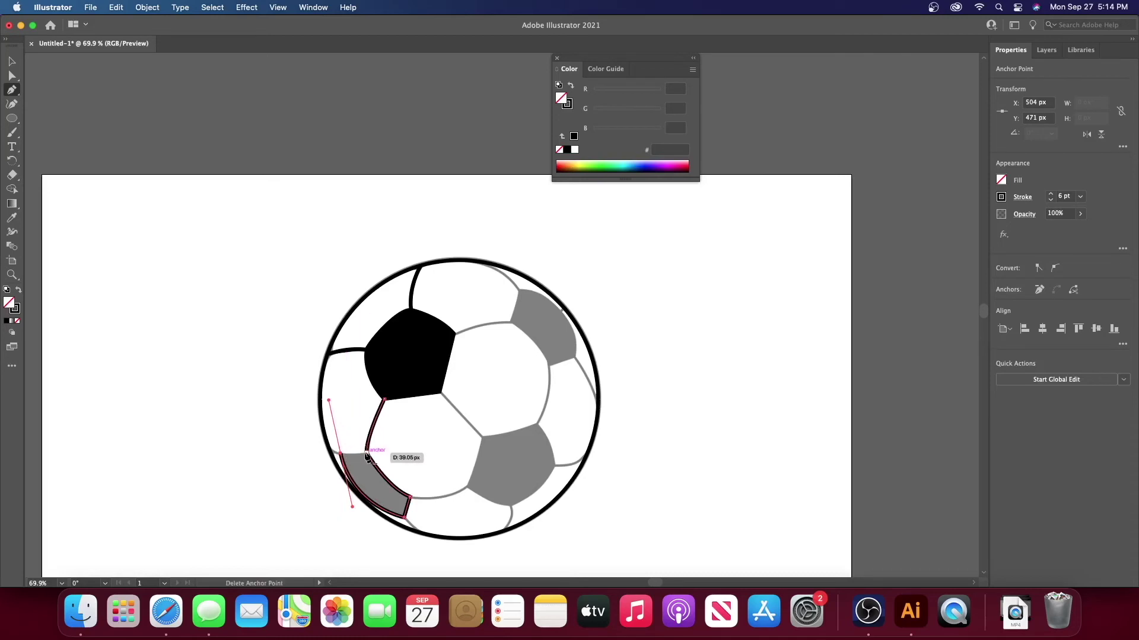
pyautogui.click(340, 454)
pyautogui.click(368, 455)
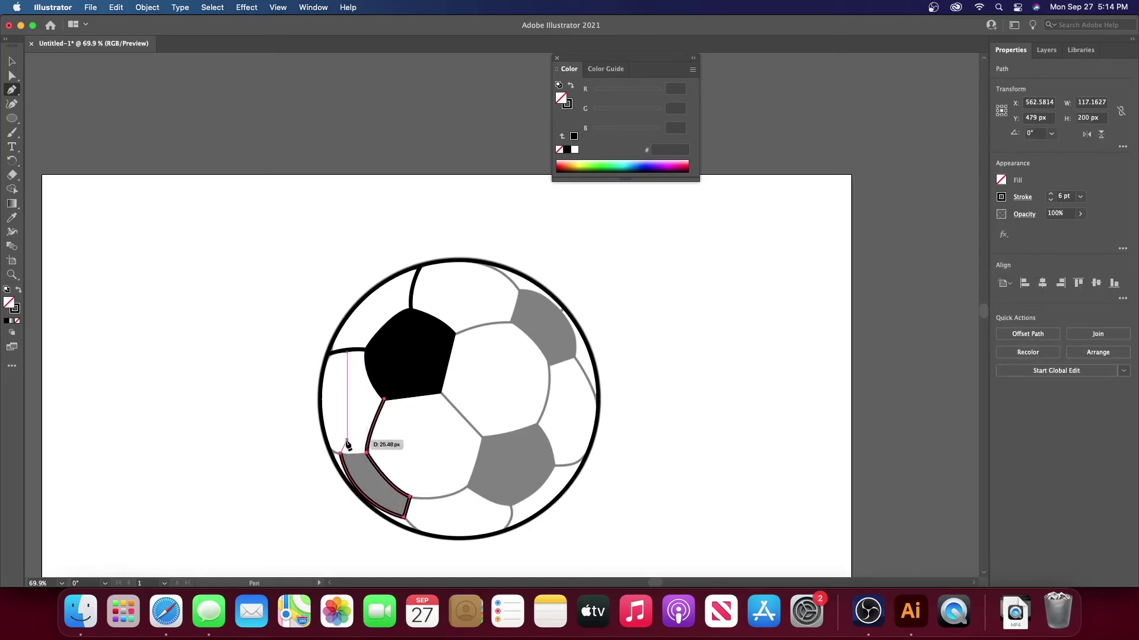
pyautogui.press('super+z')
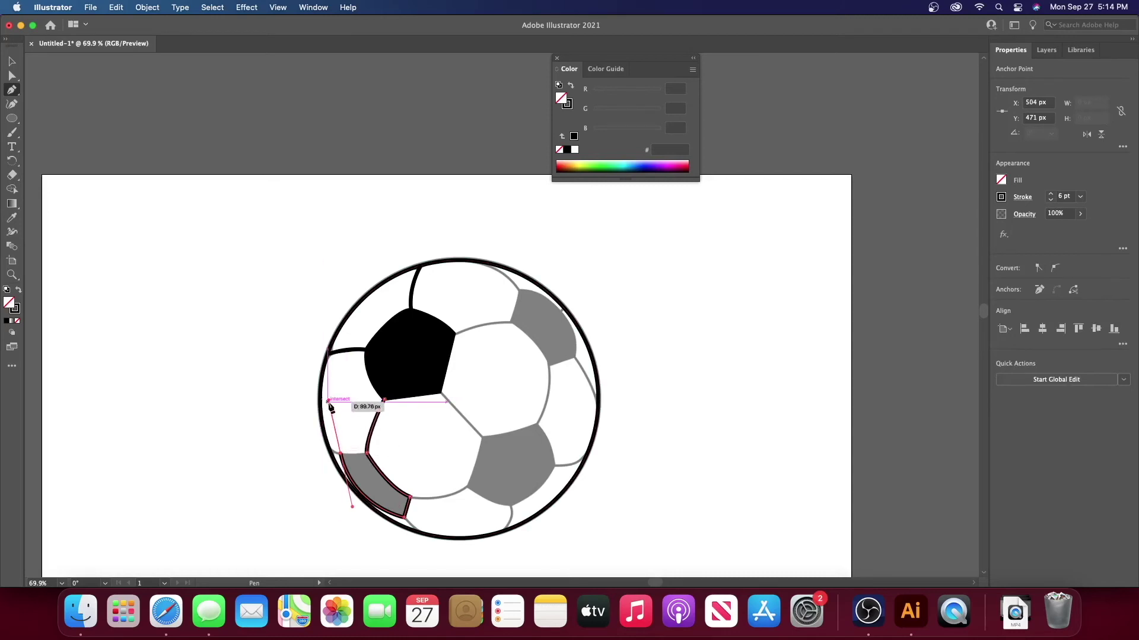
pyautogui.moveTo(329, 403); pyautogui.dragTo(340, 449)
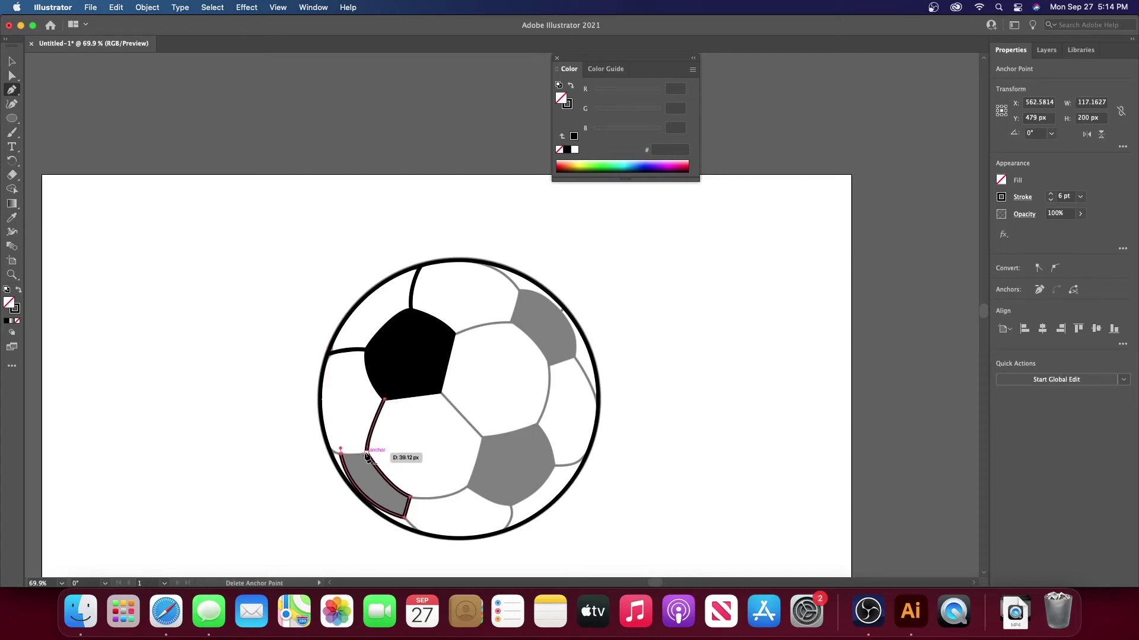
pyautogui.click(367, 455)
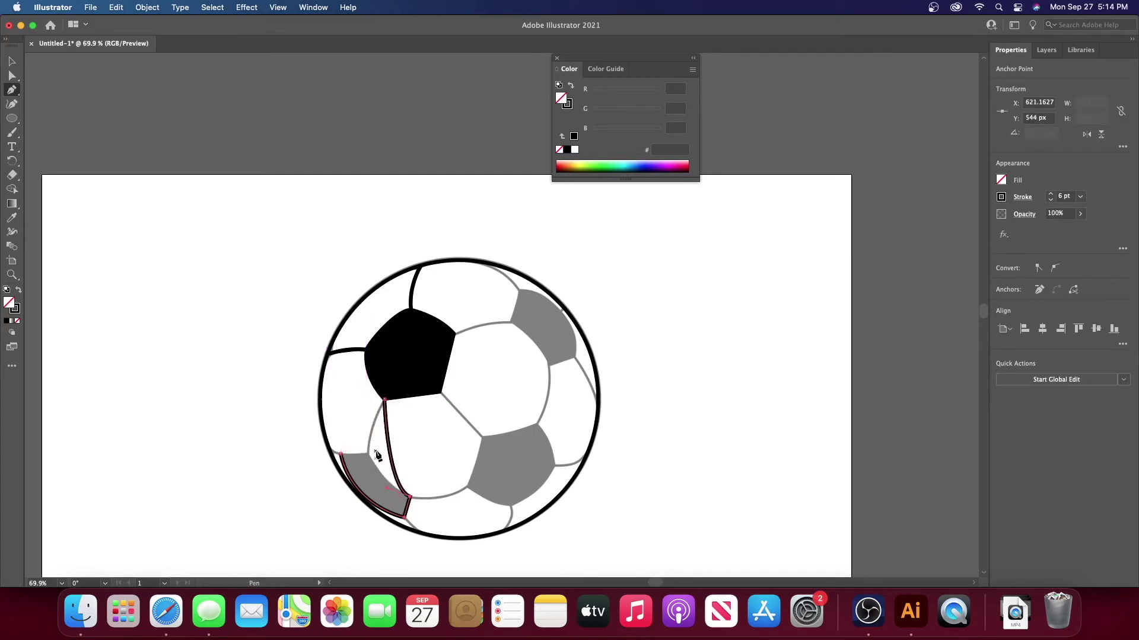
pyautogui.press('super+z')
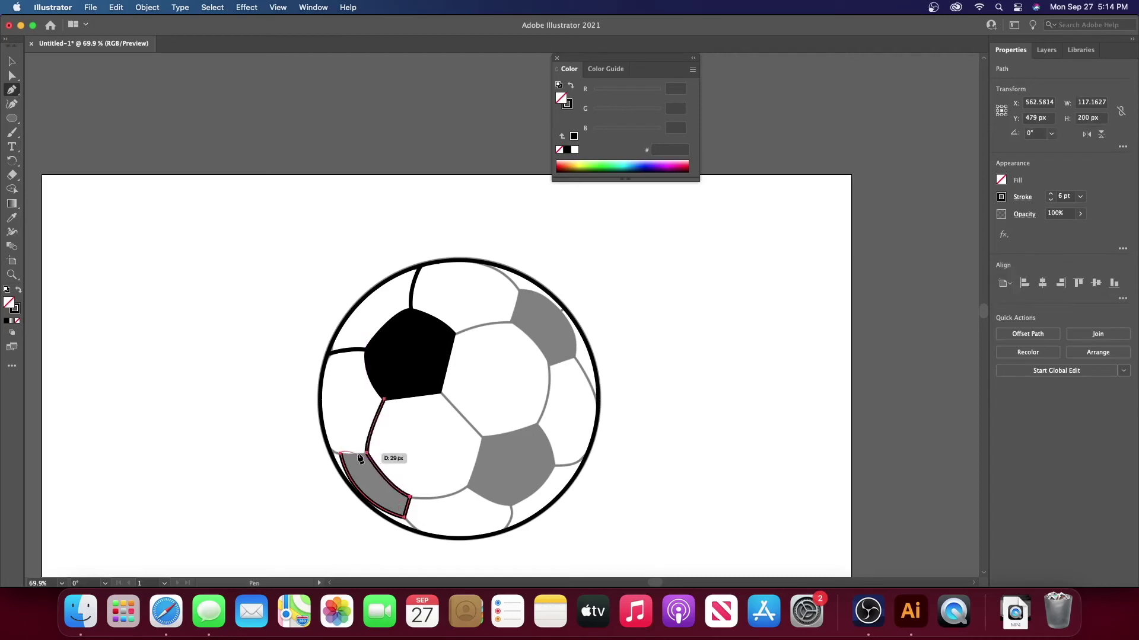
pyautogui.click(366, 453)
pyautogui.moveTo(394, 452); pyautogui.dragTo(395, 452)
pyautogui.press('super+z')
pyautogui.press('super+z')
# Step: Draw the lower-left patch's straight upper edge from its outer corner to just beside the inner corner anchor and end the path
pyautogui.click(341, 456)
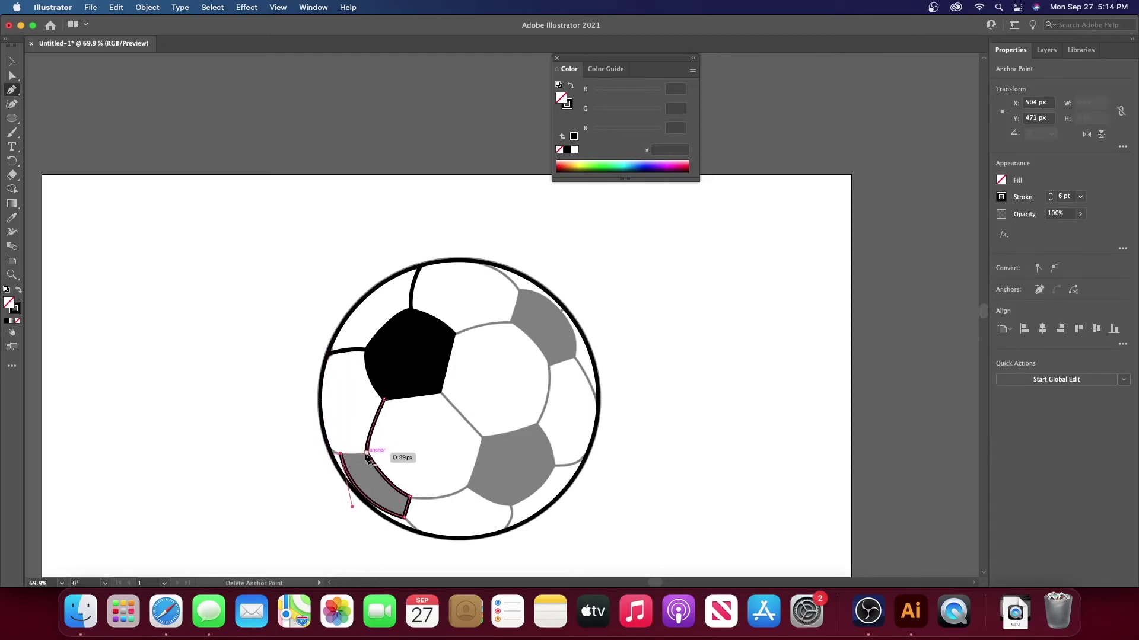
pyautogui.click(367, 455)
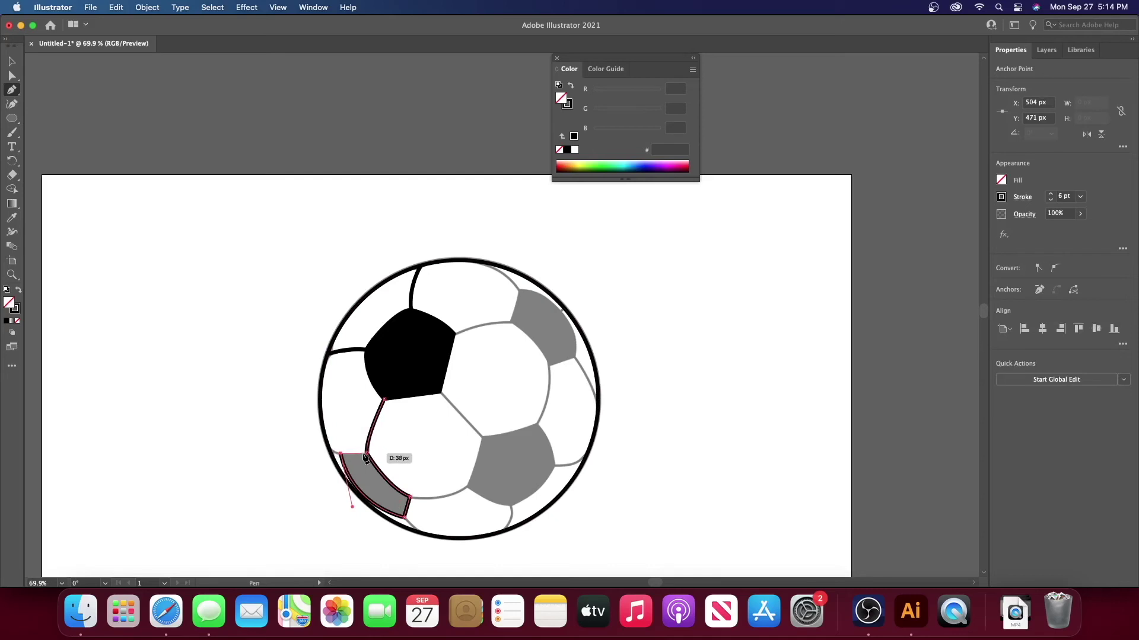
pyautogui.moveTo(366, 458); pyautogui.dragTo(405, 465)
pyautogui.keyDown('super'); pyautogui.click(403, 460); pyautogui.keyUp('super')
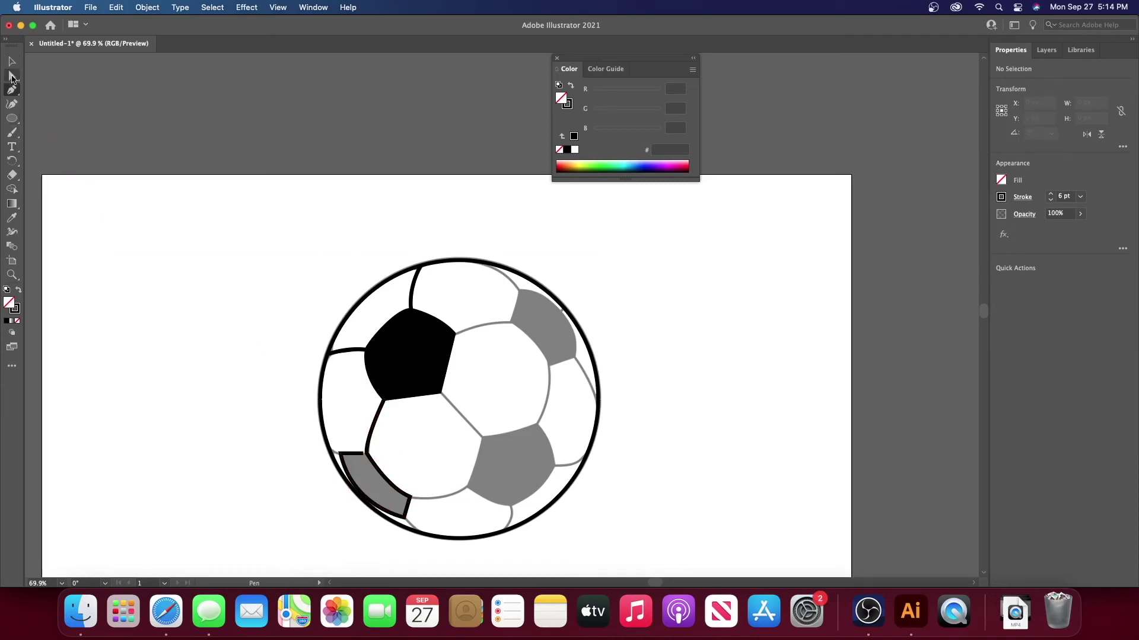
# Step: Move the loose end anchor of the lower-left patch's upper edge onto the inner corner anchor with Direct Selection, closing the gap
pyautogui.click(11, 77)
pyautogui.press('super+equal')
pyautogui.press('super+equal')
pyautogui.press('super+equal')
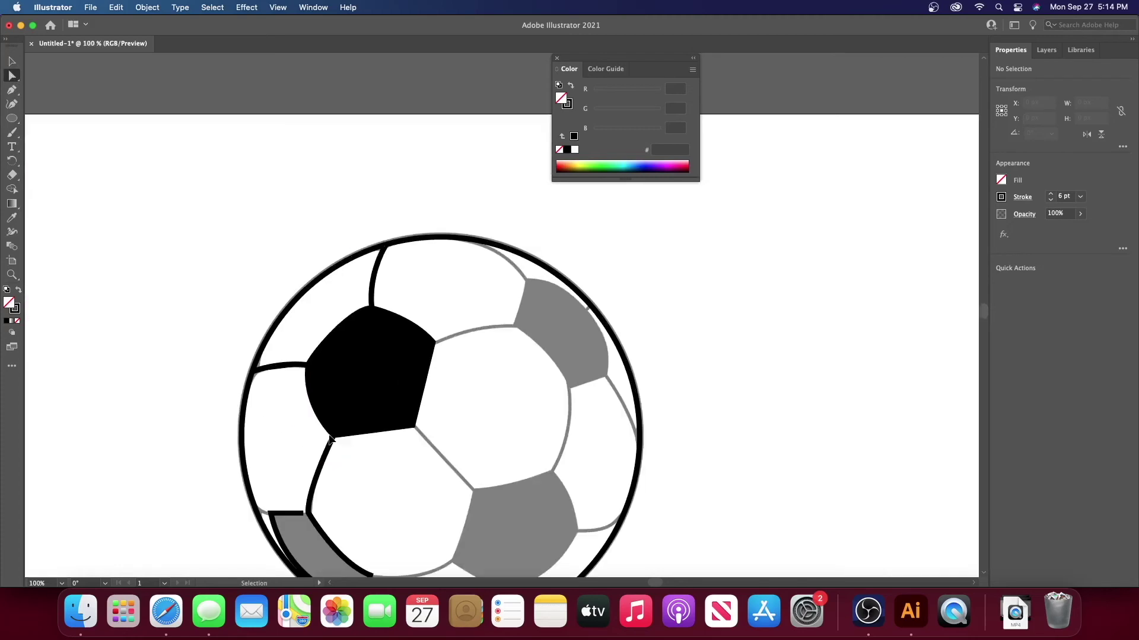
pyautogui.scroll(-5, 329, 441)
pyautogui.hscroll(-3, 330, 442)
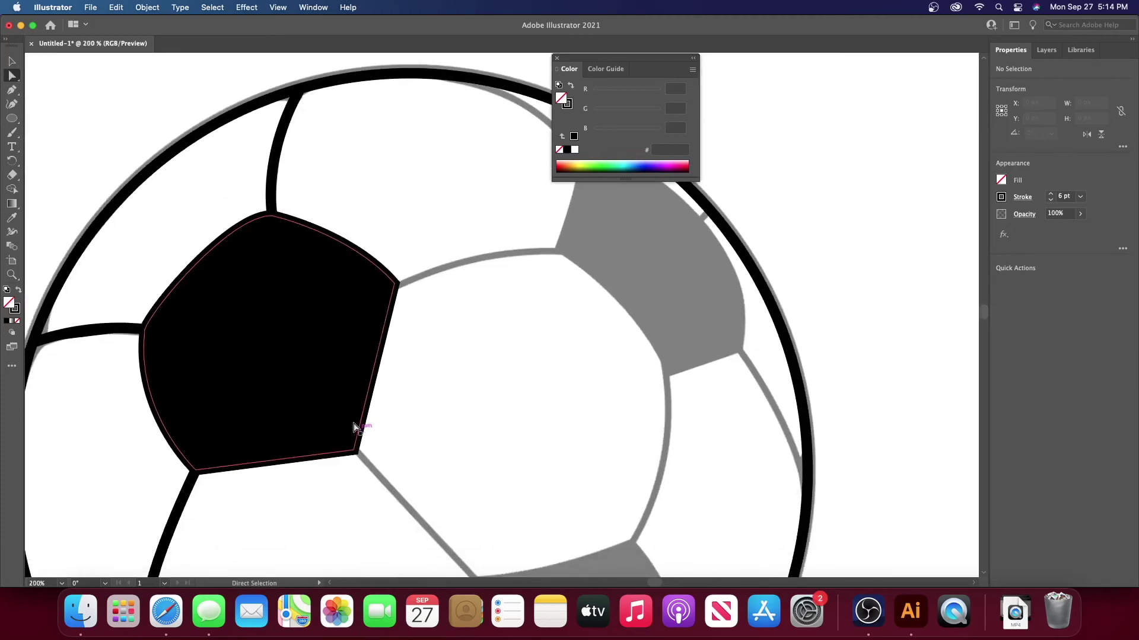
pyautogui.scroll(-3, 242, 460)
pyautogui.hscroll(-1, 242, 459)
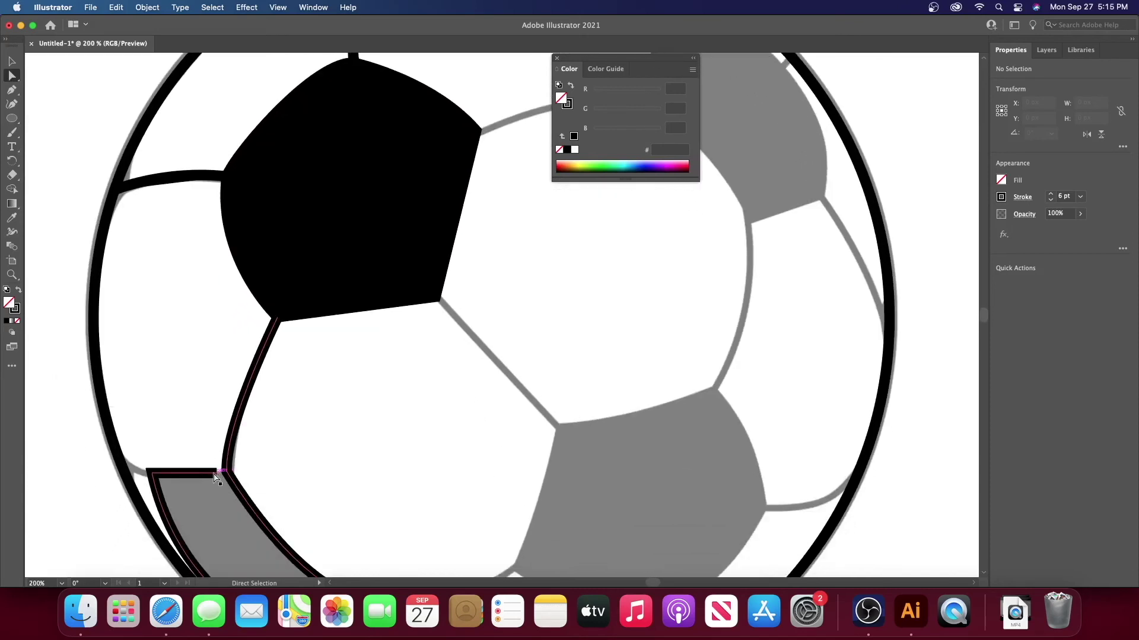
pyautogui.click(216, 474)
pyautogui.moveTo(215, 475); pyautogui.dragTo(228, 475)
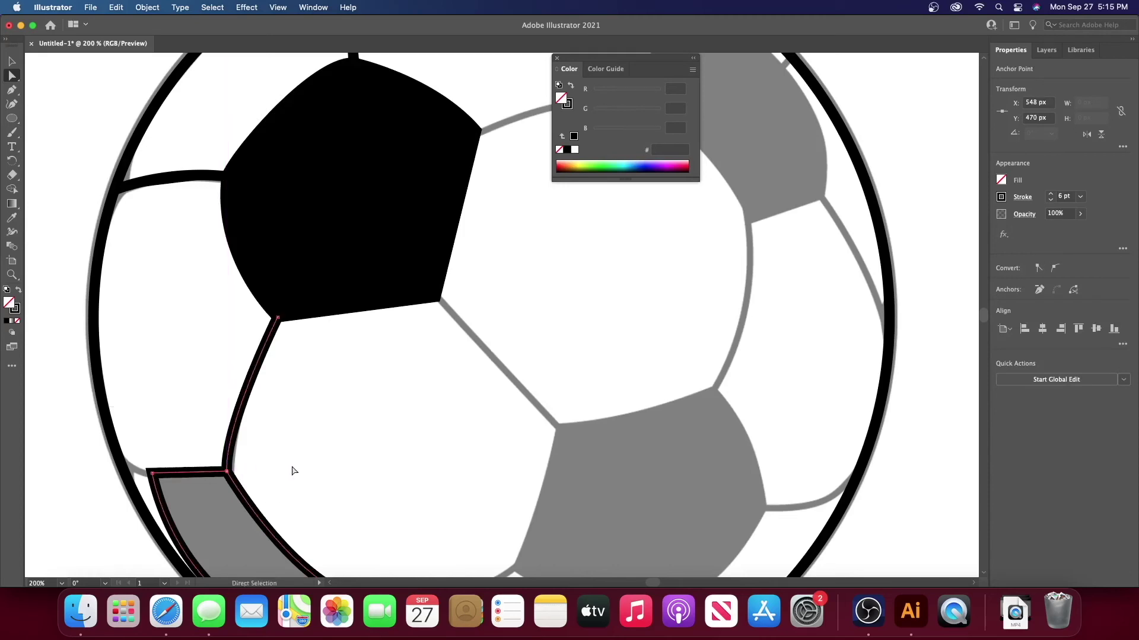
pyautogui.click(292, 468)
# Step: Draw a short curved seam with the Pen tool from the lower-left patch's upper outer corner to the ball outline
pyautogui.scroll(2, 295, 469)
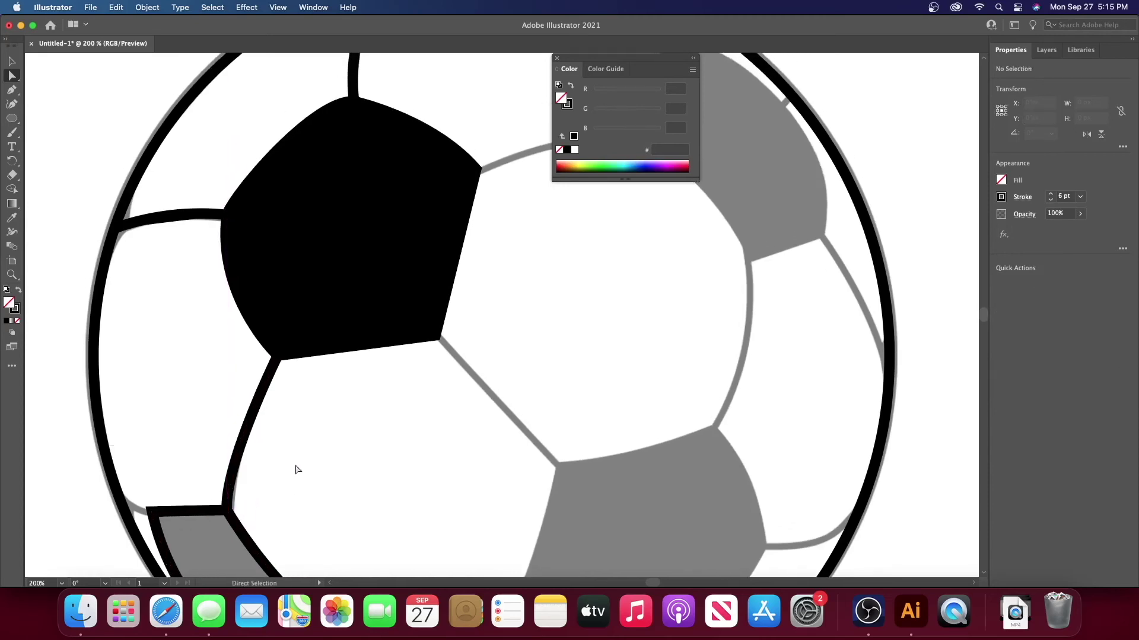
pyautogui.click(12, 90)
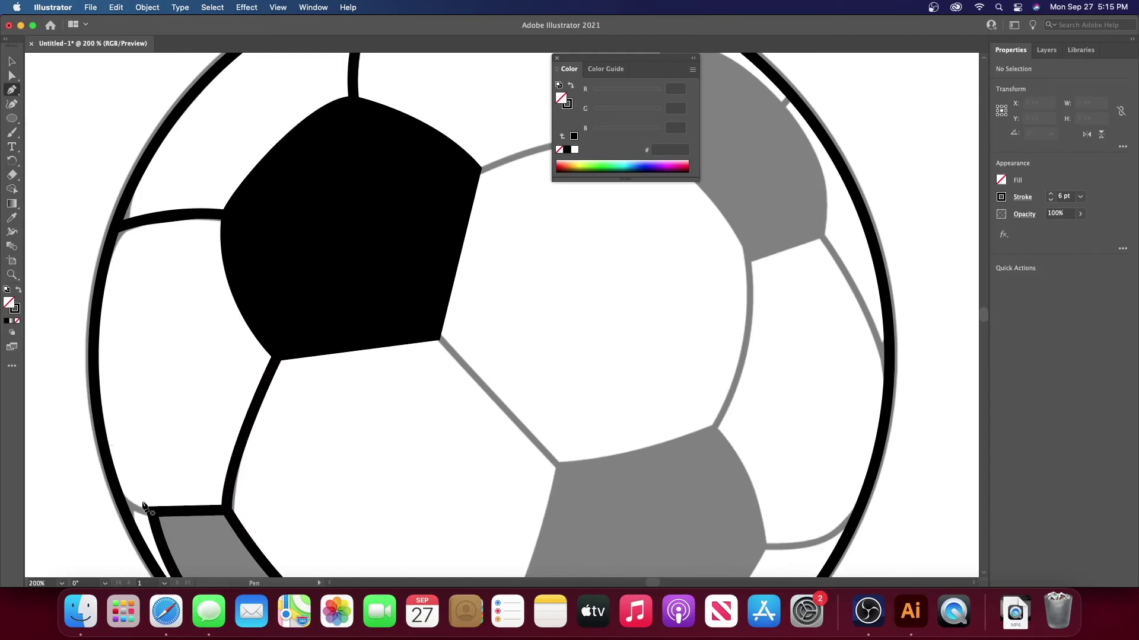
pyautogui.moveTo(151, 513); pyautogui.dragTo(119, 497)
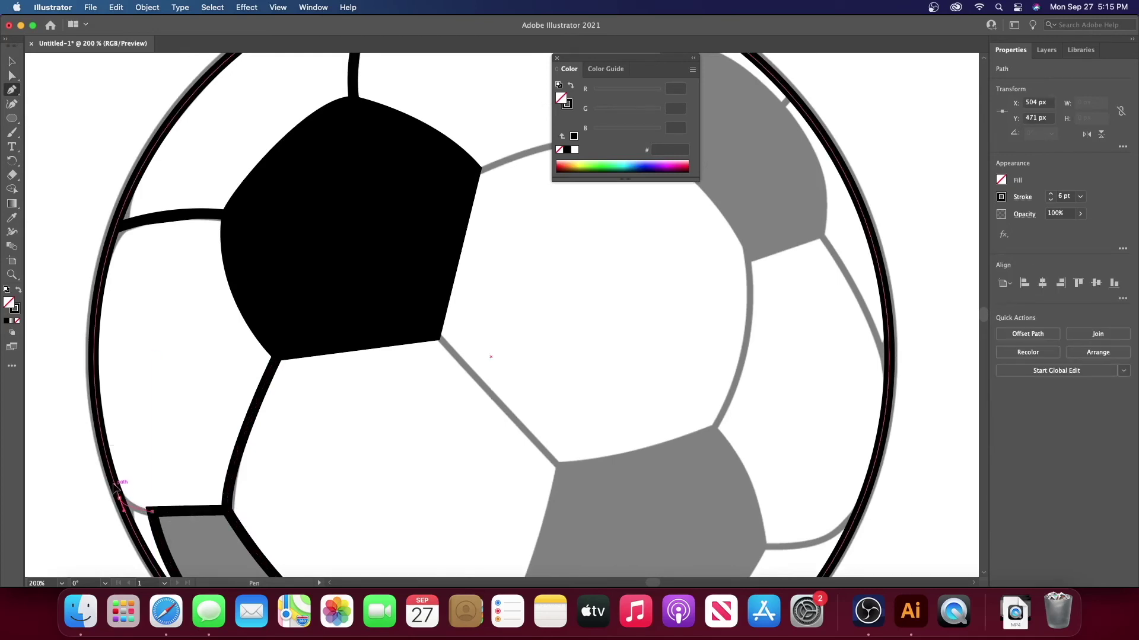
pyautogui.moveTo(105, 485); pyautogui.dragTo(157, 483)
pyautogui.press('super+shift+a')
pyautogui.scroll(-1, 158, 483)
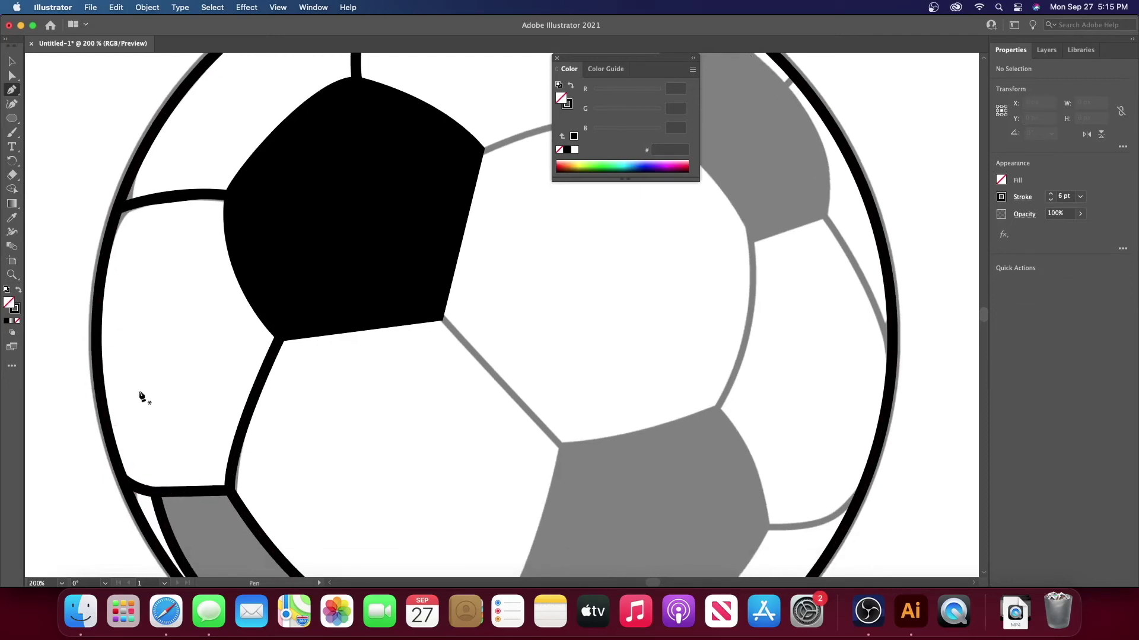
# Step: Fill the lower-left patch path with solid black and deselect it
pyautogui.click(12, 61)
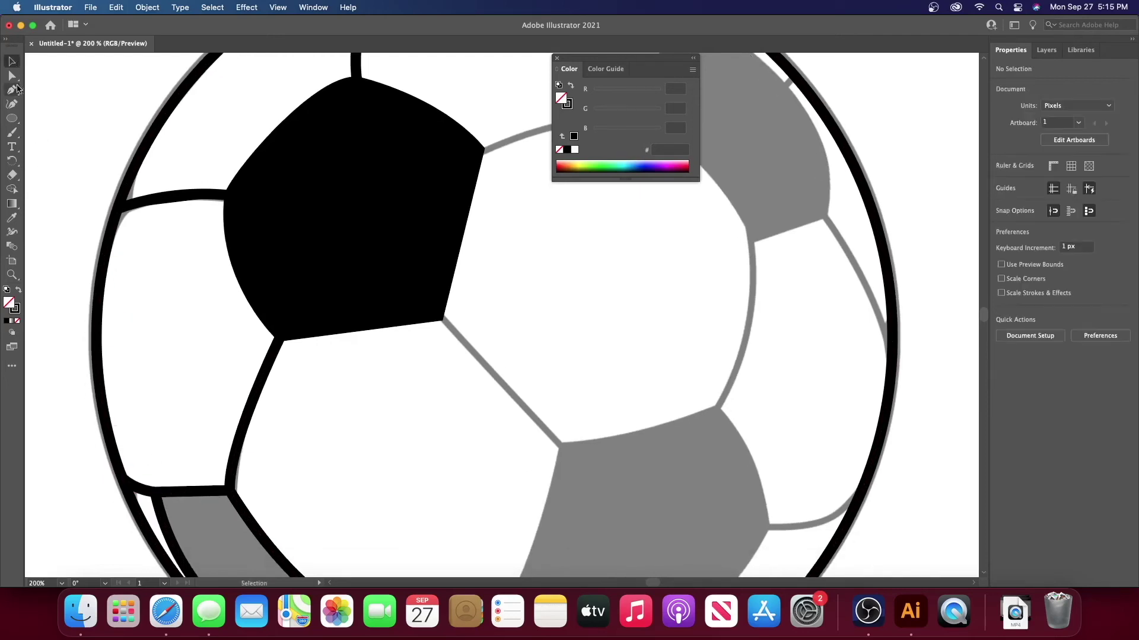
pyautogui.click(196, 491)
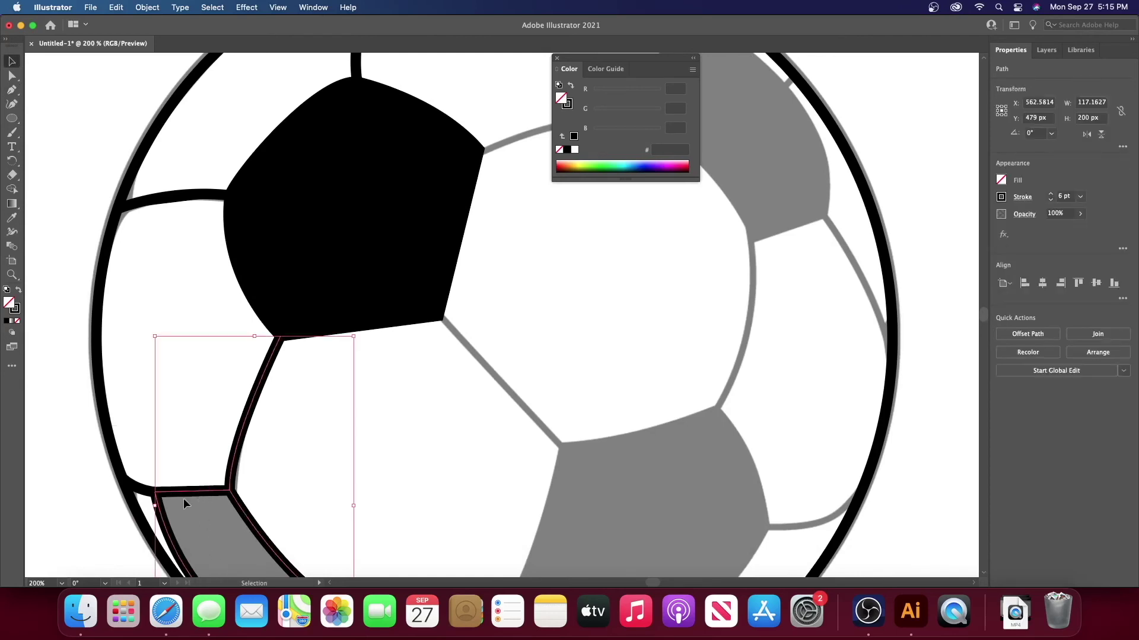
pyautogui.click(7, 321)
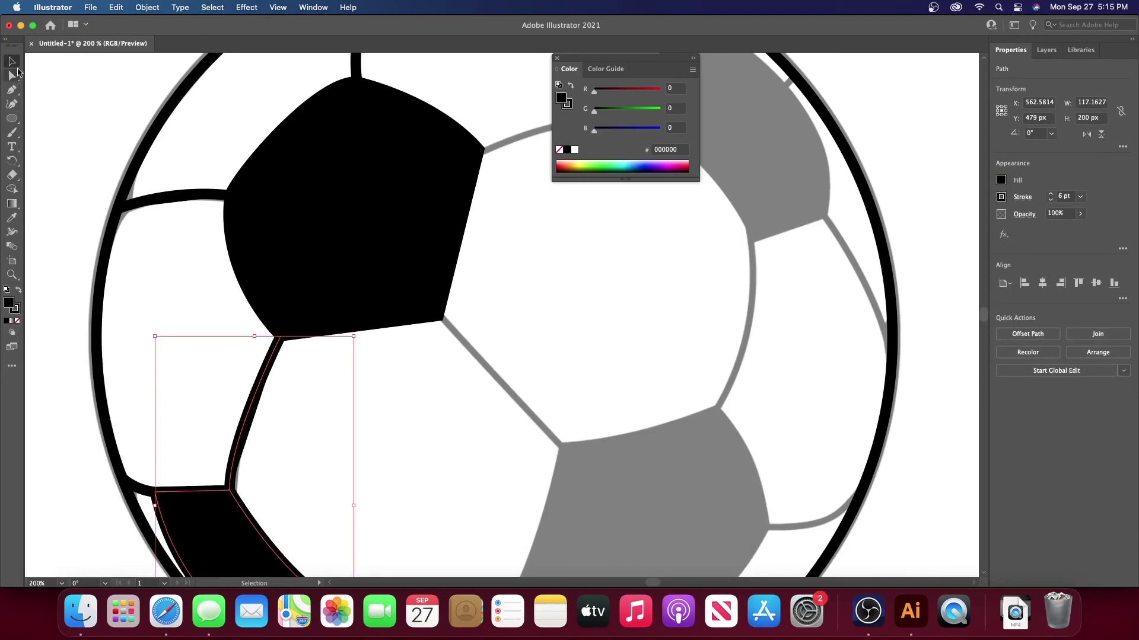
pyautogui.click(140, 218)
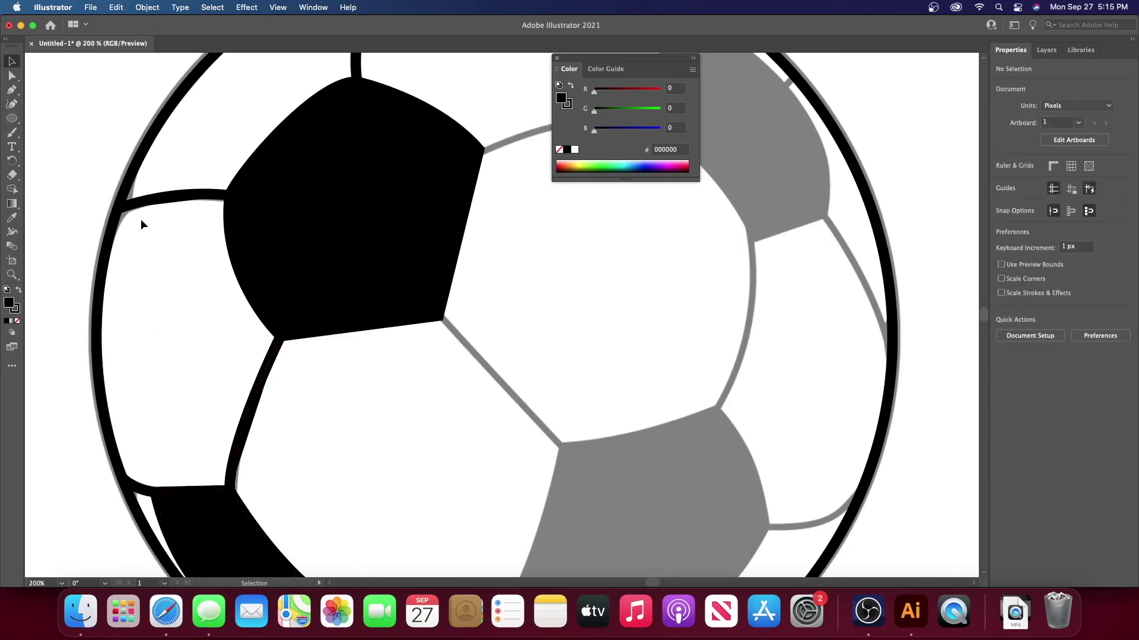
# Step: Draw a short straight seam with the Pen tool from the ball outline up to the lower-left patch's bottom corner
pyautogui.press('super+0')
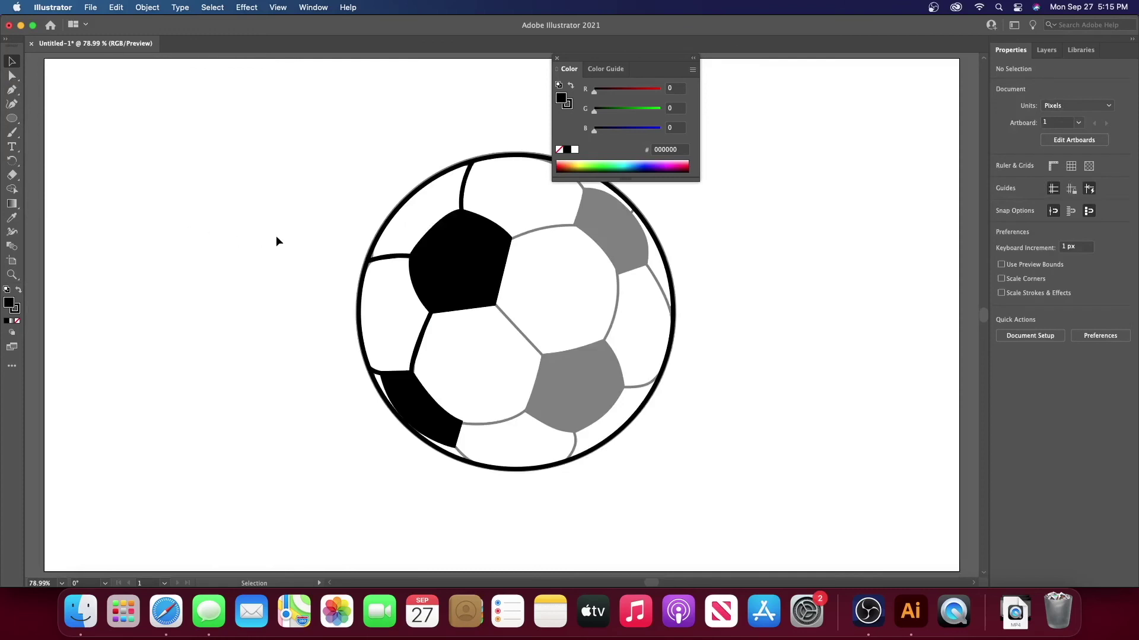
pyautogui.click(12, 89)
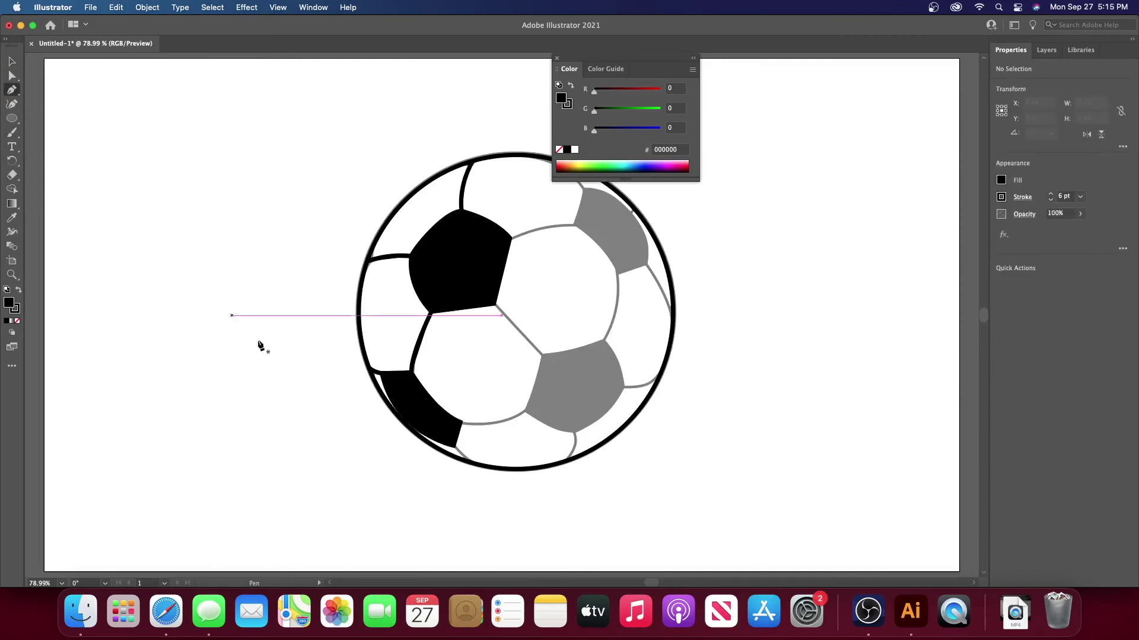
pyautogui.click(469, 462)
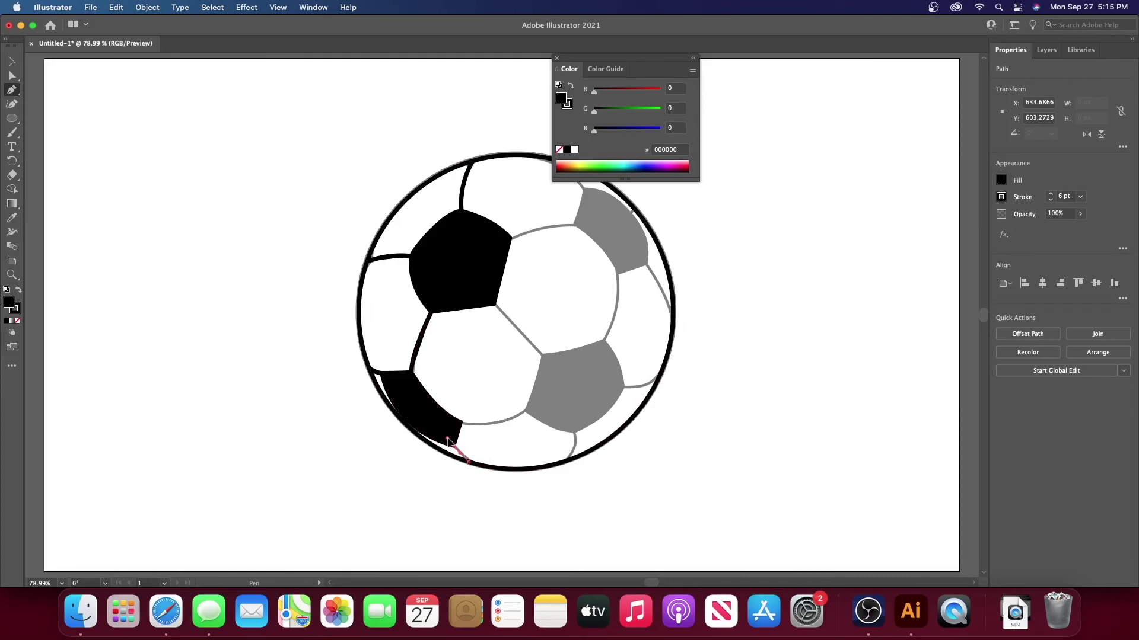
pyautogui.click(448, 440)
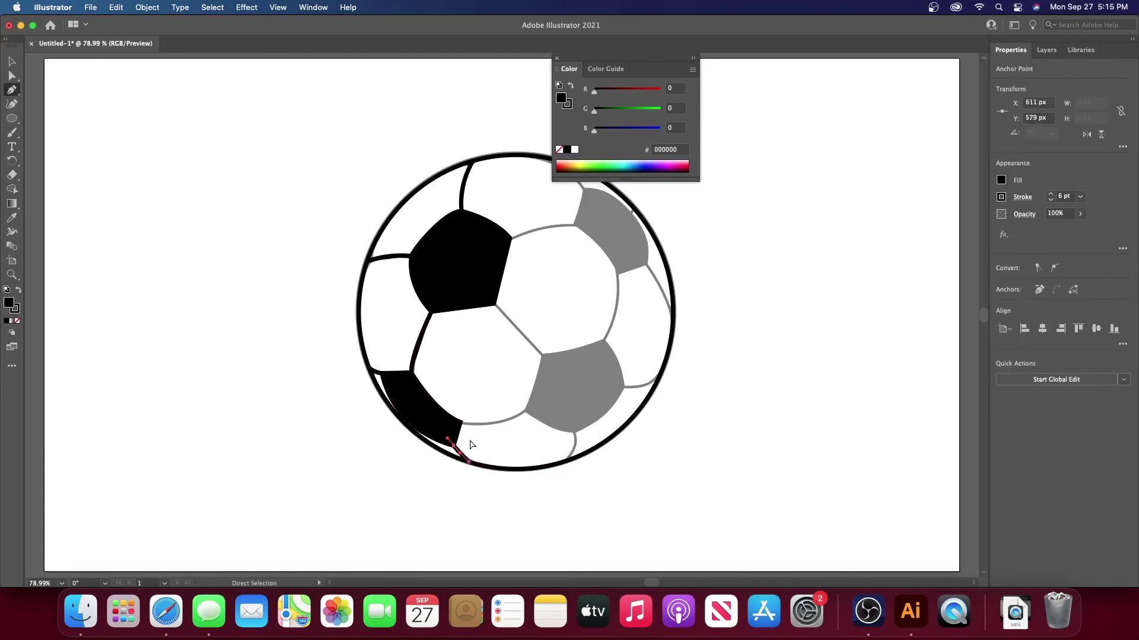
pyautogui.keyDown('super'); pyautogui.click(469, 442); pyautogui.keyUp('super')
# Step: Draw a curved seam with the Pen tool from the lower-left patch's inner lower corner to the lower-right gray patch
pyautogui.click(461, 422)
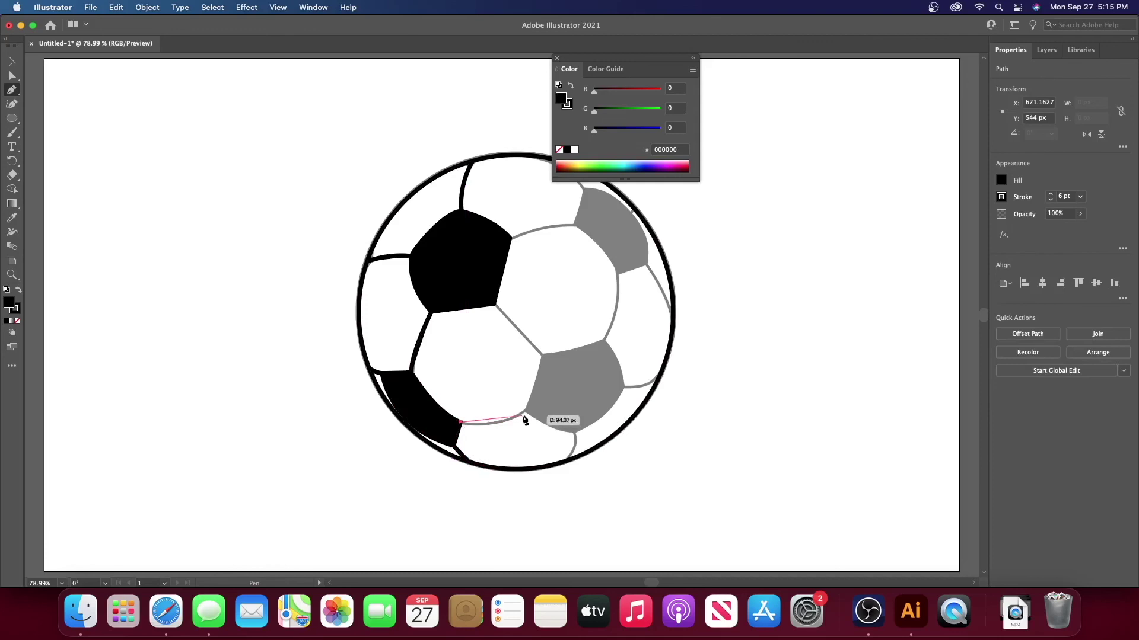
pyautogui.moveTo(525, 412)
pyautogui.mouseDown()
pyautogui.moveTo(564, 394)
pyautogui.moveTo(526, 405)
pyautogui.mouseUp()
pyautogui.keyDown('super'); pyautogui.click(504, 427); pyautogui.keyUp('super')
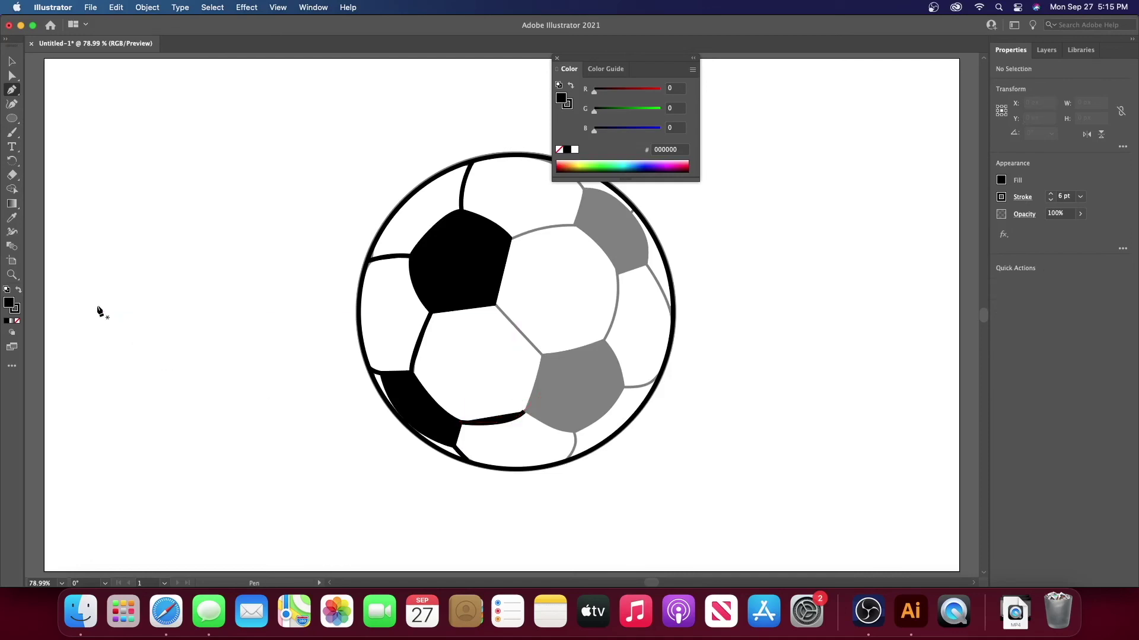
# Step: Set the fill of the curved seam between the two lower patches to None, keeping its black stroke
pyautogui.click(12, 61)
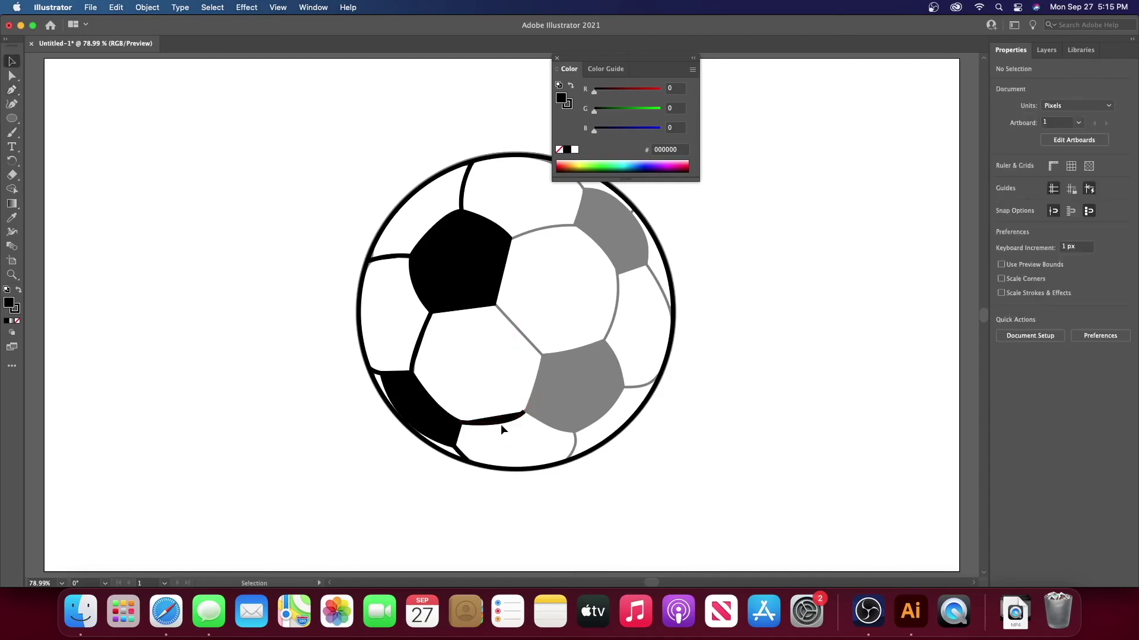
pyautogui.click(504, 425)
pyautogui.click(17, 322)
pyautogui.click(469, 338)
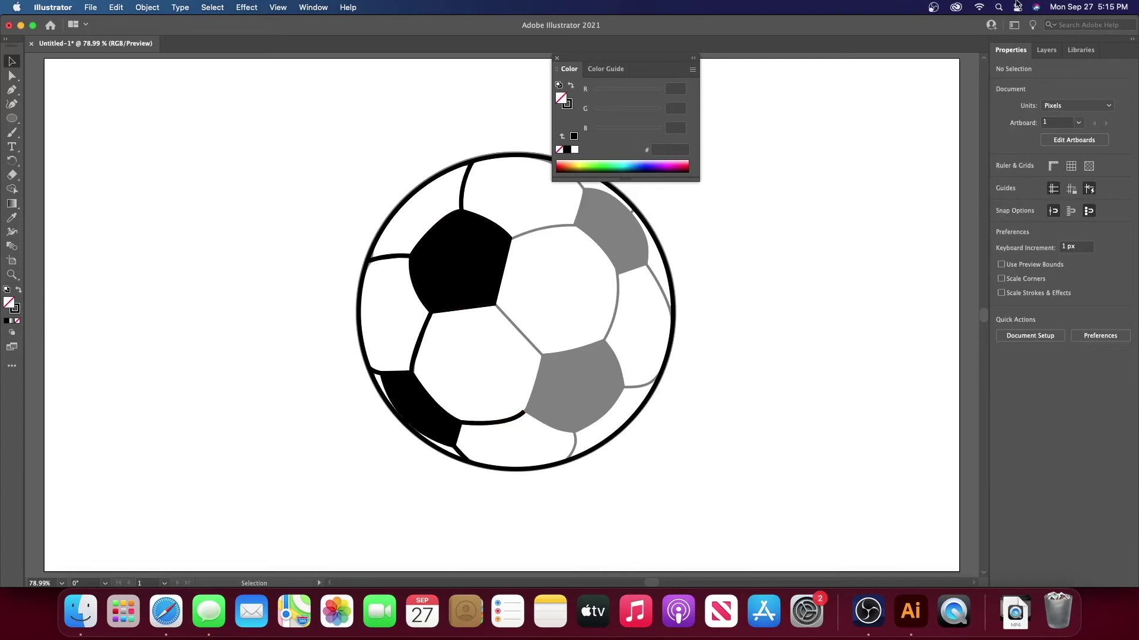
# Step: Toggle the visibility of the reference image's Layer 2 repeatedly to compare it with the traced artwork, finishing with the layer hidden
pyautogui.click(1046, 49)
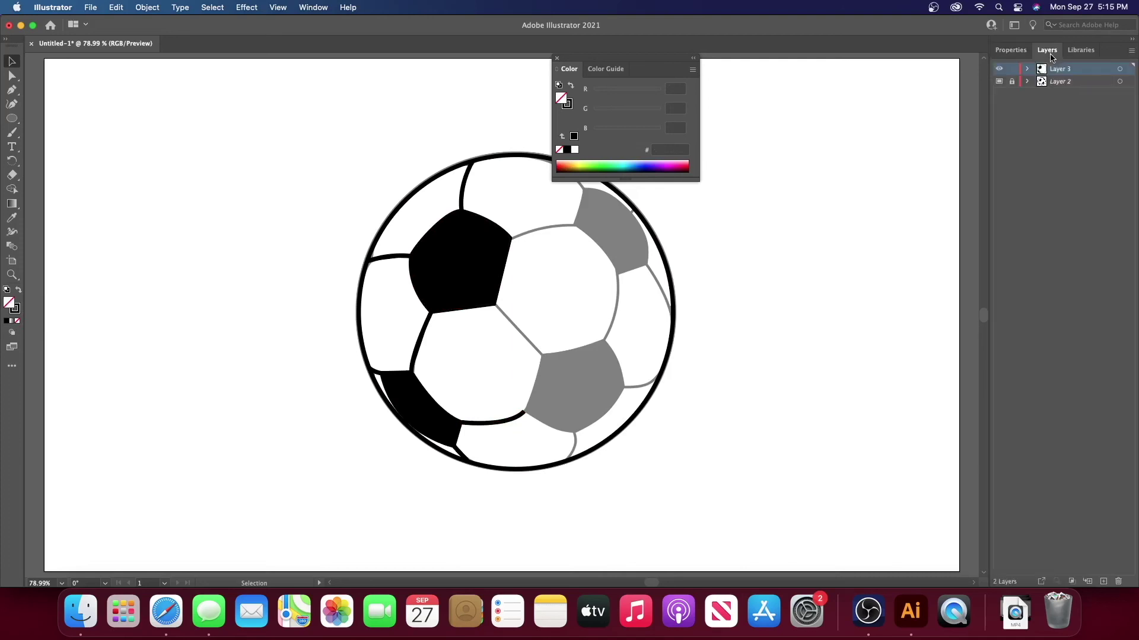
pyautogui.click(998, 82)
pyautogui.click(998, 82)
pyautogui.click(998, 82)
pyautogui.click(998, 82)
pyautogui.click(998, 82)
pyautogui.click(998, 81)
pyautogui.click(998, 82)
pyautogui.click(998, 82)
pyautogui.click(998, 82)
pyautogui.click(998, 82)
pyautogui.click(998, 82)
pyautogui.click(998, 82)
pyautogui.click(999, 82)
pyautogui.click(998, 81)
pyautogui.click(998, 82)
pyautogui.click(999, 83)
pyautogui.click(999, 83)
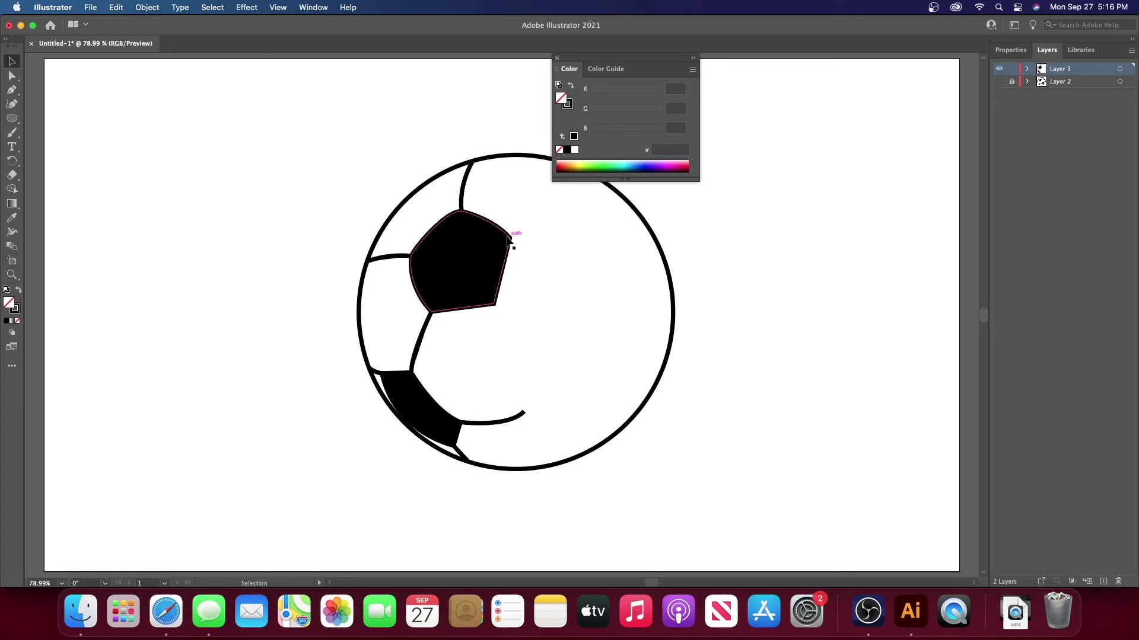
pyautogui.scroll(1, 507, 239)
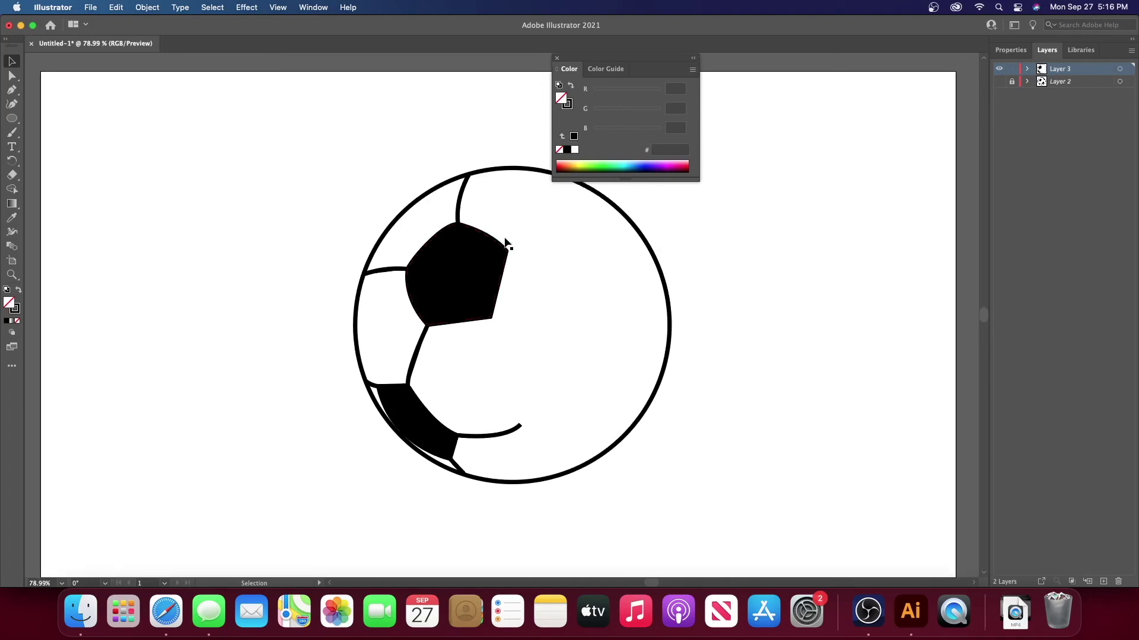